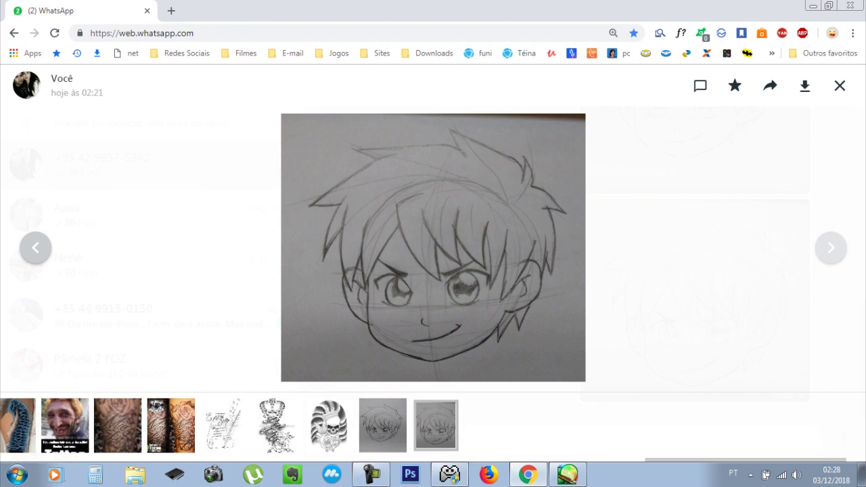
# - Copy the face sketch photo from WhatsApp Web, switch to PaintTool SAI, and create a new canvas from the clipboard
pyautogui.rightClick(468, 211)
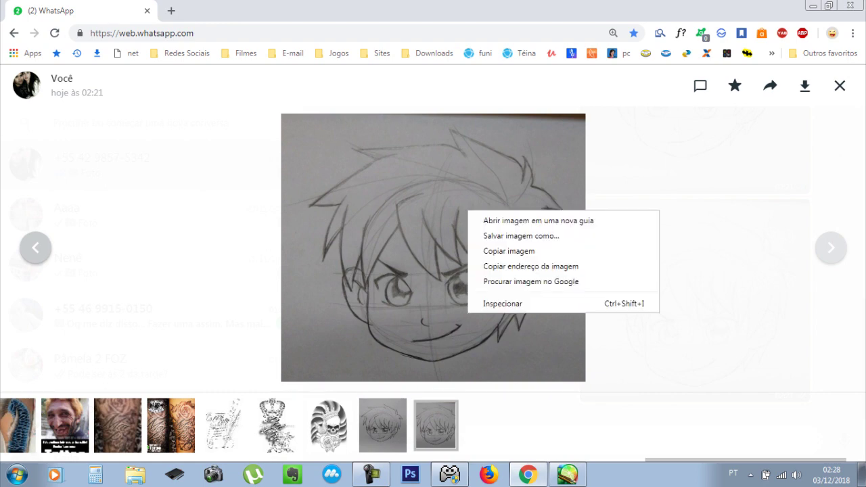
pyautogui.click(508, 251)
pyautogui.click(566, 474)
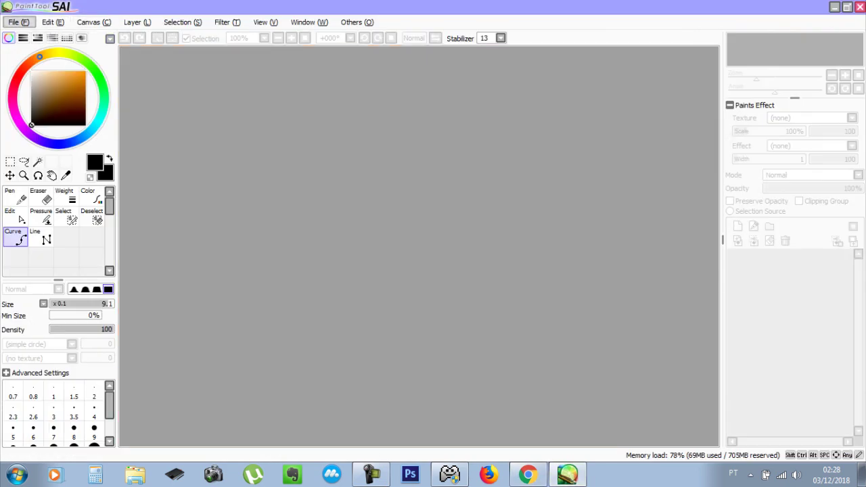
pyautogui.click(19, 23)
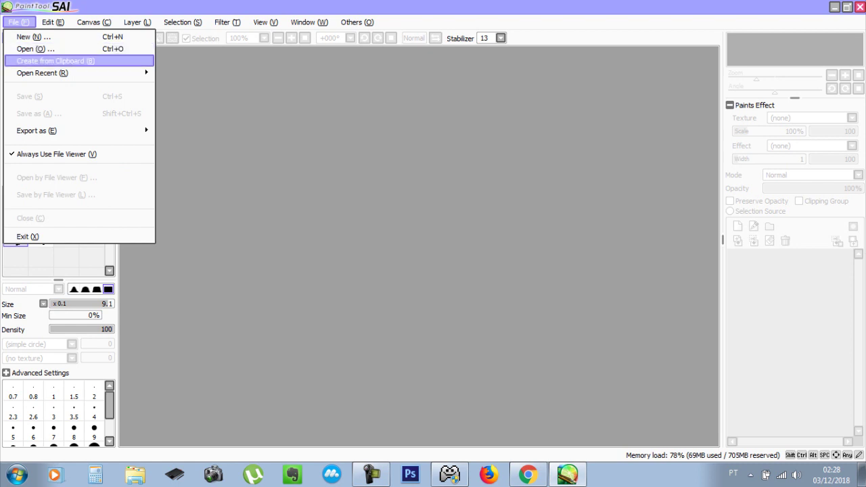
pyautogui.press('Return')
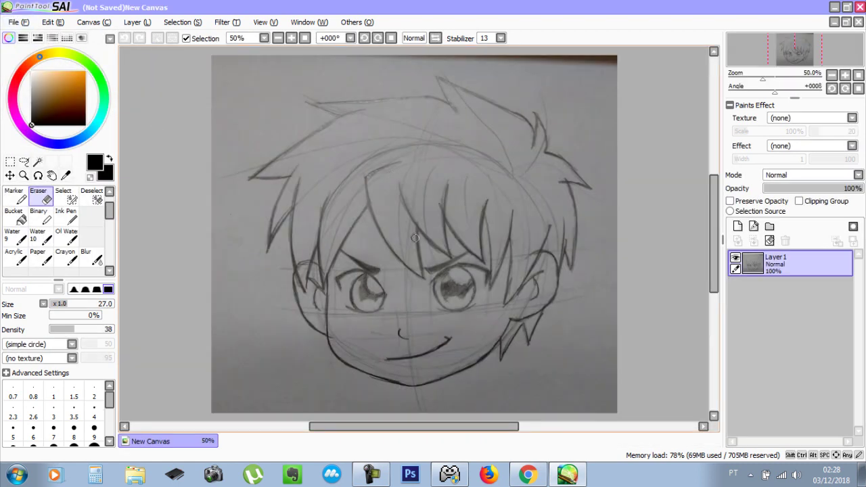
# - Examine the pasted face sketch on the canvas, both as a whole and closer up
pyautogui.moveTo(437, 252); pyautogui.dragTo(400, 241)
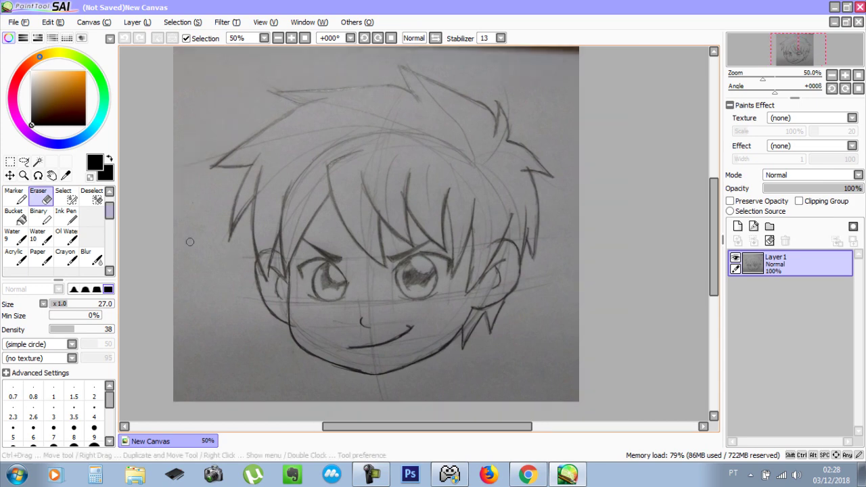
pyautogui.scroll(-2, 337, 194)
pyautogui.scroll(3, 352, 210)
pyautogui.scroll(-3, 368, 229)
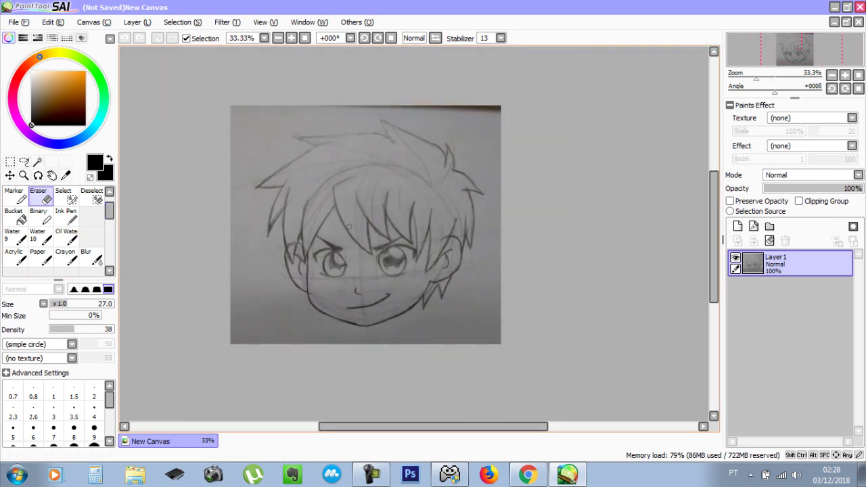
pyautogui.scroll(2, 361, 168)
pyautogui.scroll(-2, 361, 168)
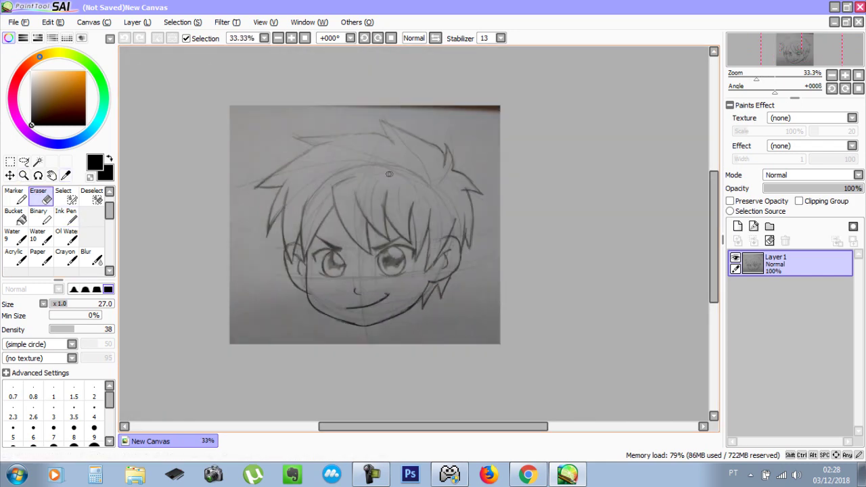
pyautogui.scroll(1, 366, 217)
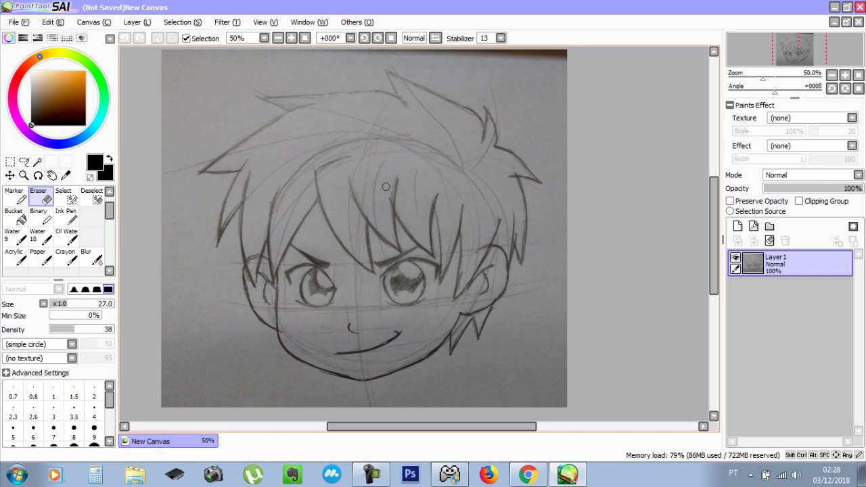
pyautogui.scroll(2, 358, 309)
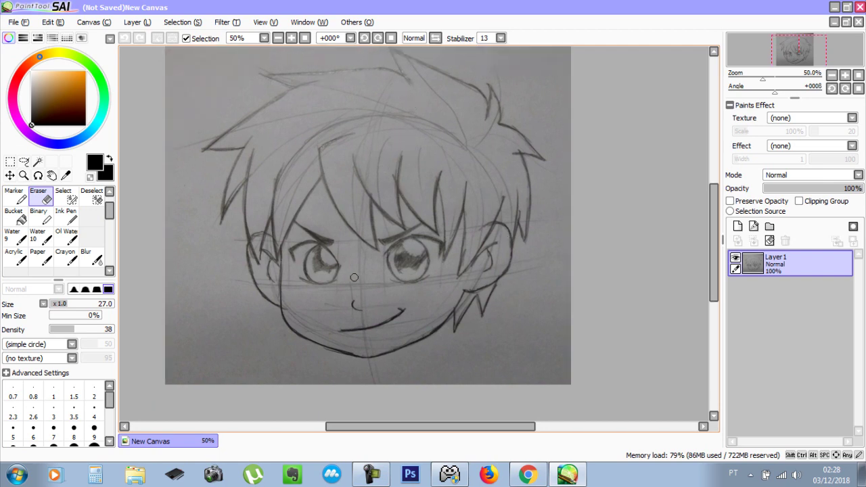
pyautogui.scroll(-2, 317, 343)
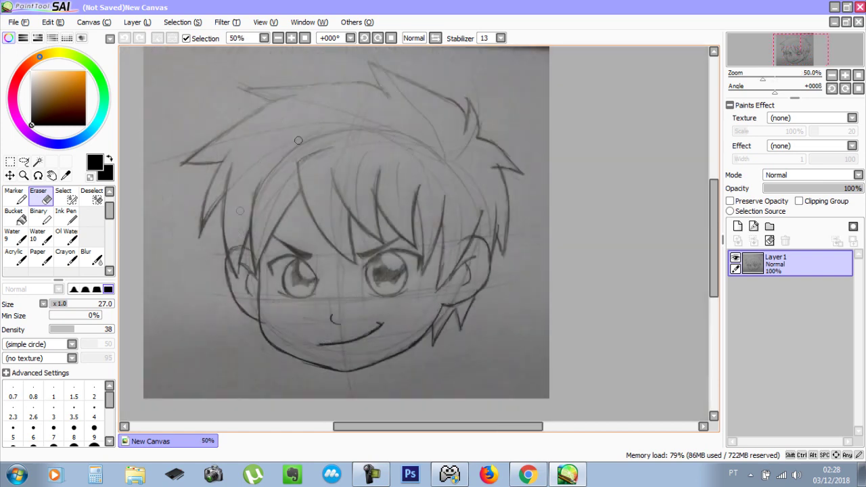
pyautogui.scroll(1, 302, 296)
pyautogui.scroll(-2, 334, 267)
pyautogui.scroll(1, 341, 250)
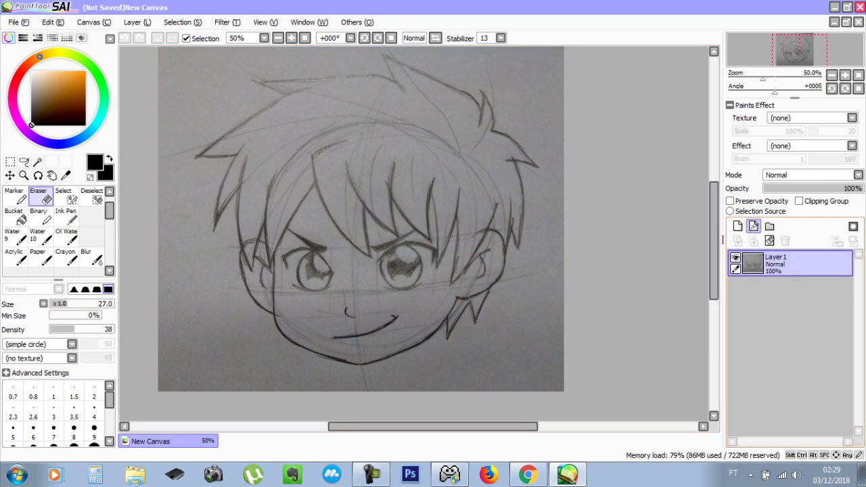
# - Add a linework layer above the sketch and enlarge the area showing the brush size presets
pyautogui.click(752, 226)
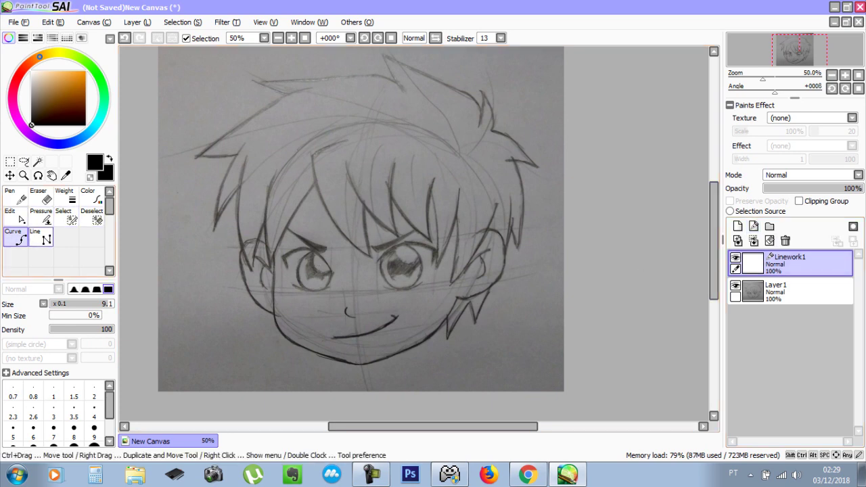
pyautogui.moveTo(58, 280); pyautogui.dragTo(58, 251)
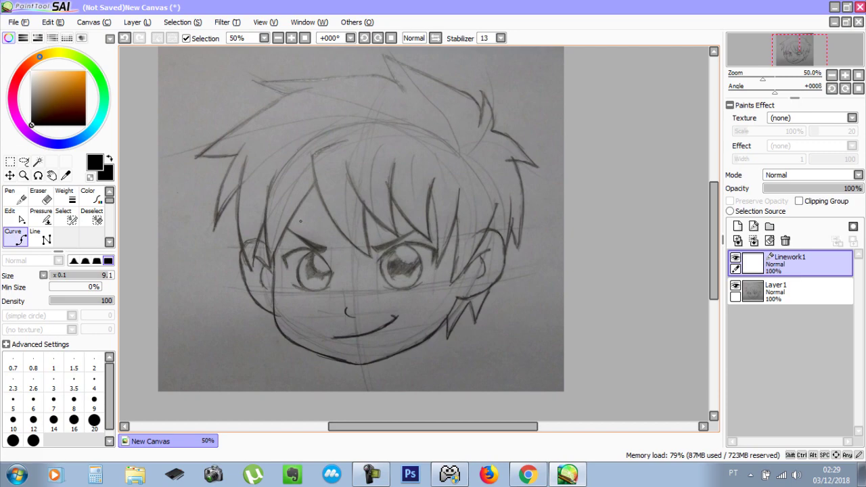
# - Inspect the sketch's fringe, hair outline and eyes at close range and at full view
pyautogui.scroll(5, 300, 221)
pyautogui.scroll(-2, 362, 232)
pyautogui.scroll(2, 387, 279)
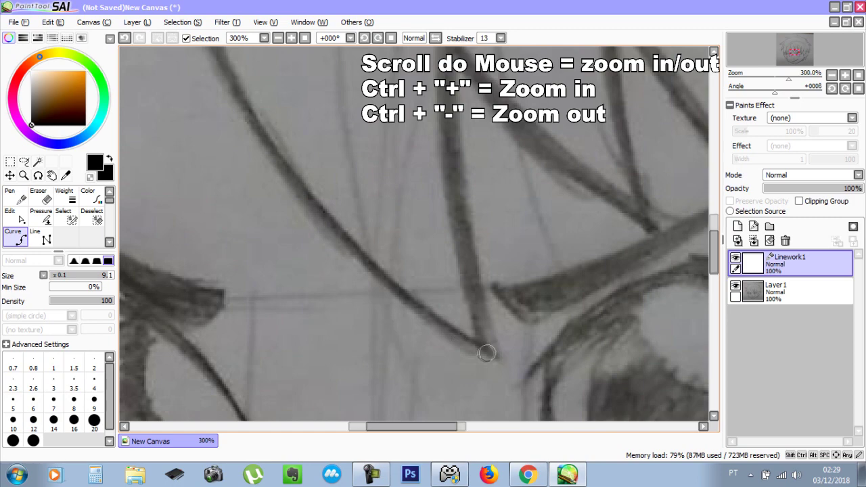
pyautogui.scroll(-6, 487, 353)
pyautogui.scroll(2, 487, 352)
pyautogui.scroll(-3, 487, 353)
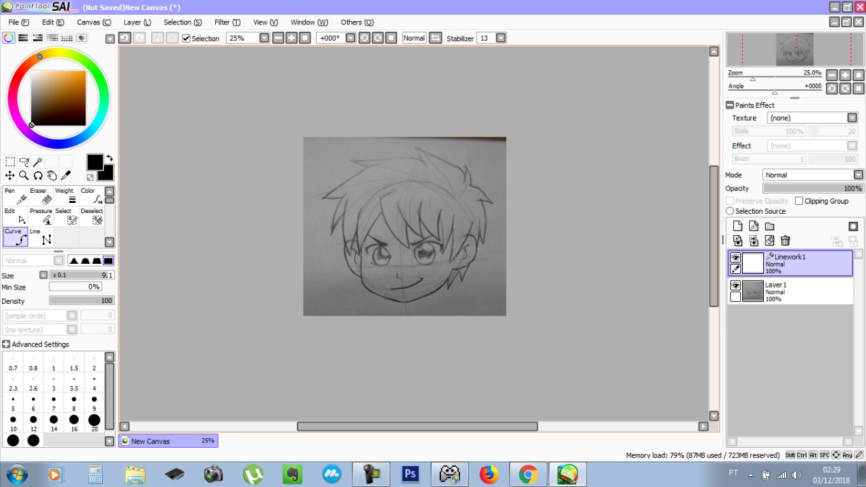
pyautogui.scroll(9, 472, 186)
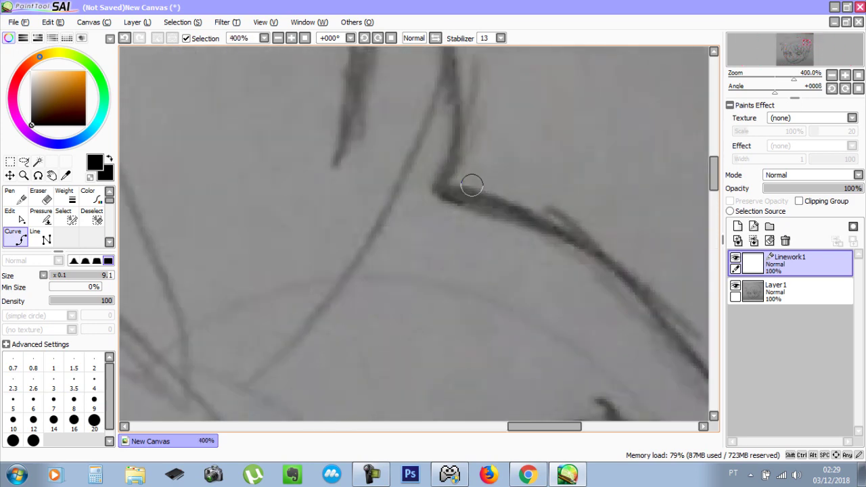
pyautogui.scroll(-9, 471, 186)
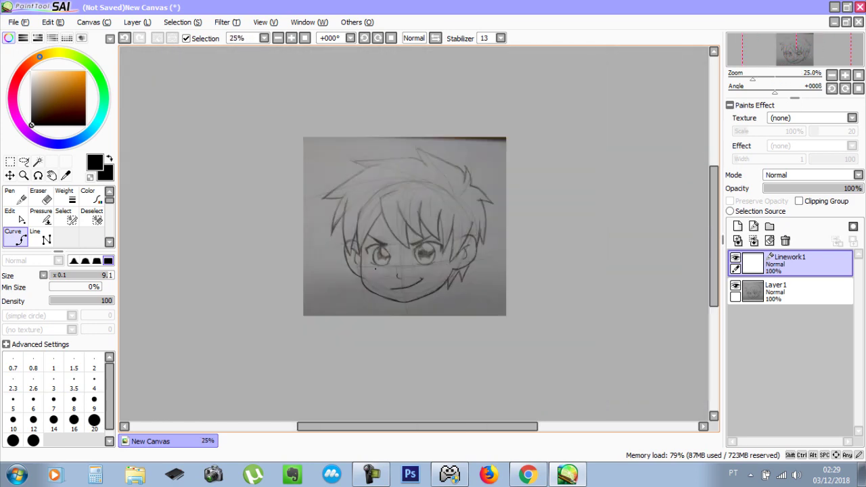
pyautogui.scroll(6, 376, 268)
pyautogui.scroll(-3, 376, 268)
pyautogui.scroll(3, 376, 269)
pyautogui.scroll(-4, 387, 235)
pyautogui.scroll(4, 377, 241)
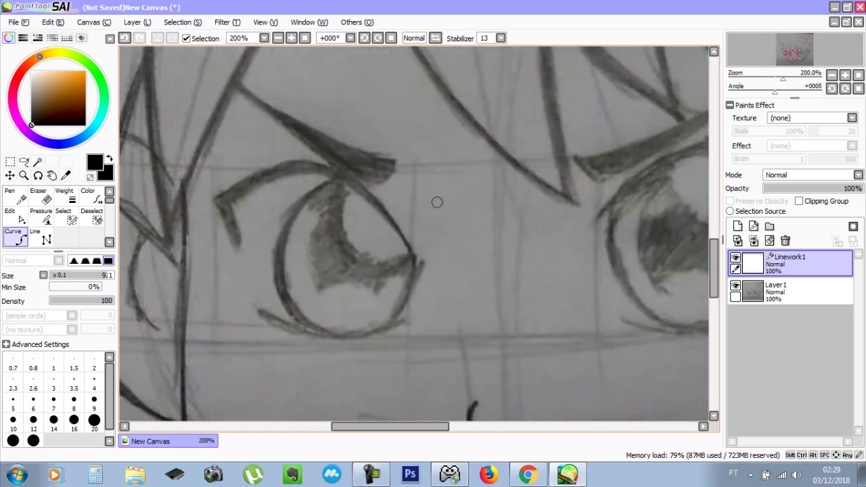
pyautogui.scroll(-5, 436, 202)
pyautogui.scroll(8, 388, 265)
pyautogui.scroll(-9, 388, 264)
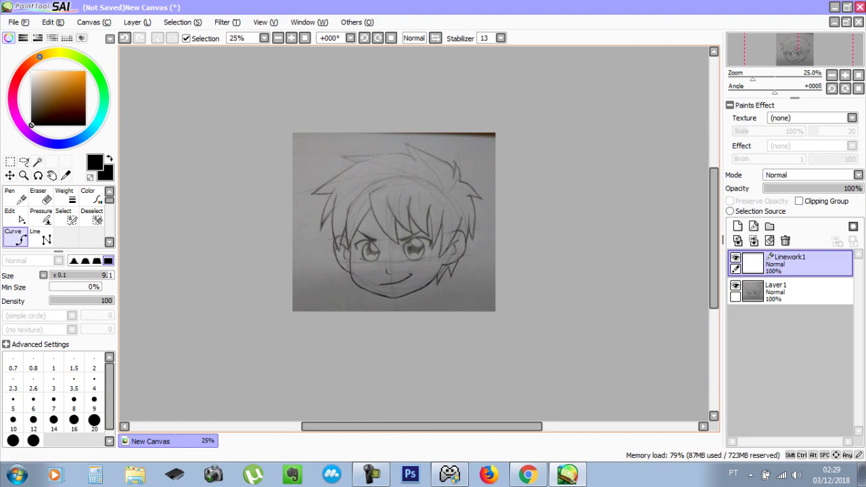
pyautogui.scroll(5, 349, 247)
pyautogui.scroll(-5, 349, 248)
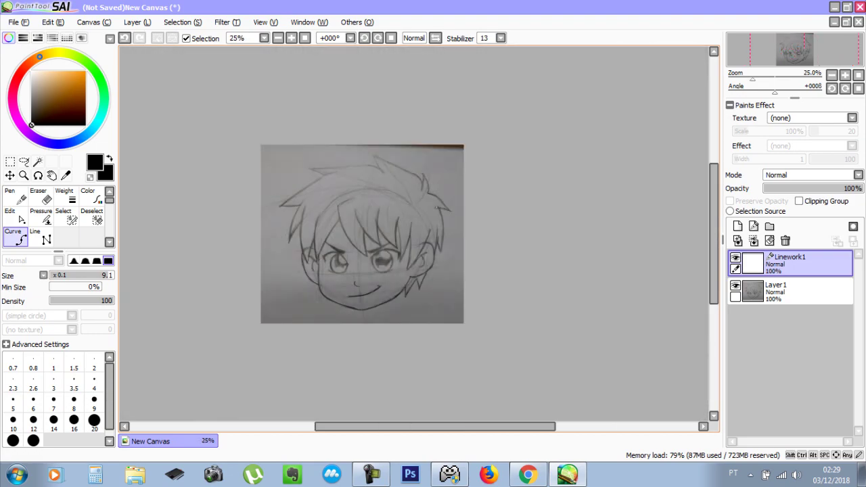
pyautogui.scroll(6, 436, 208)
pyautogui.scroll(-5, 435, 199)
pyautogui.scroll(4, 297, 284)
pyautogui.scroll(-3, 304, 277)
pyautogui.scroll(2, 311, 270)
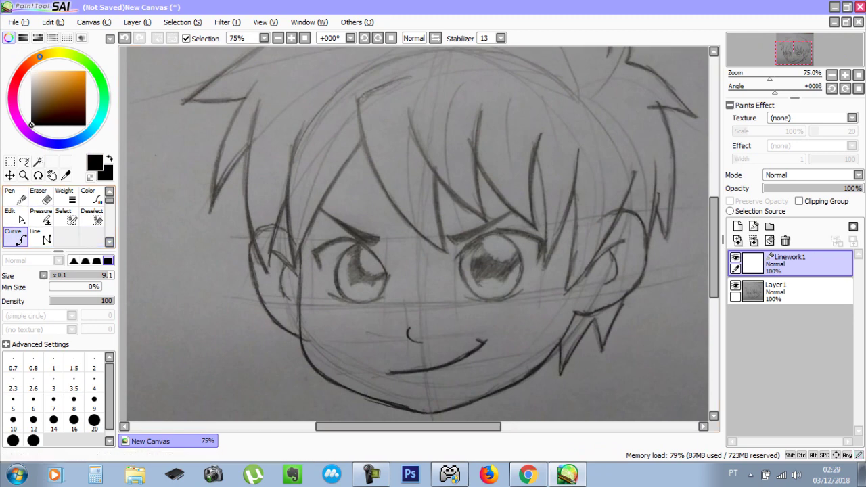
# - Set the Curve tool size to 7.1 and draw a straight two-point line across the lower lid of the left eye
pyautogui.scroll(1, 321, 250)
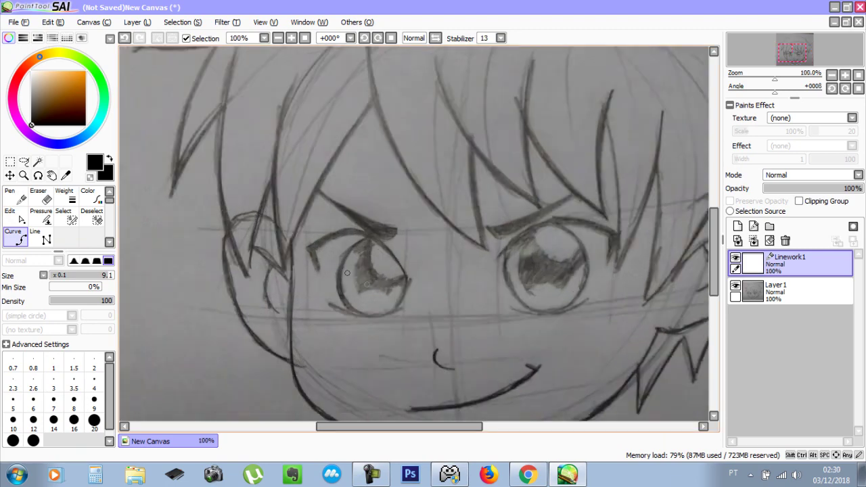
pyautogui.scroll(2, 325, 304)
pyautogui.scroll(-3, 366, 317)
pyautogui.scroll(4, 284, 270)
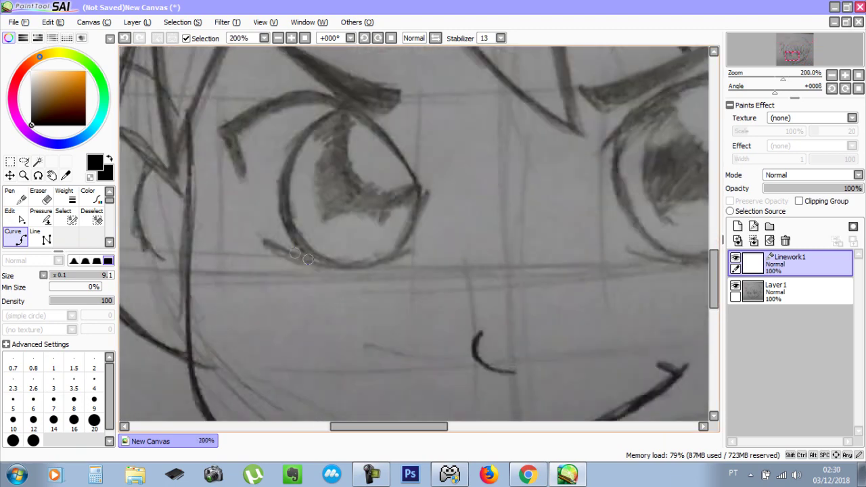
pyautogui.scroll(1, 269, 250)
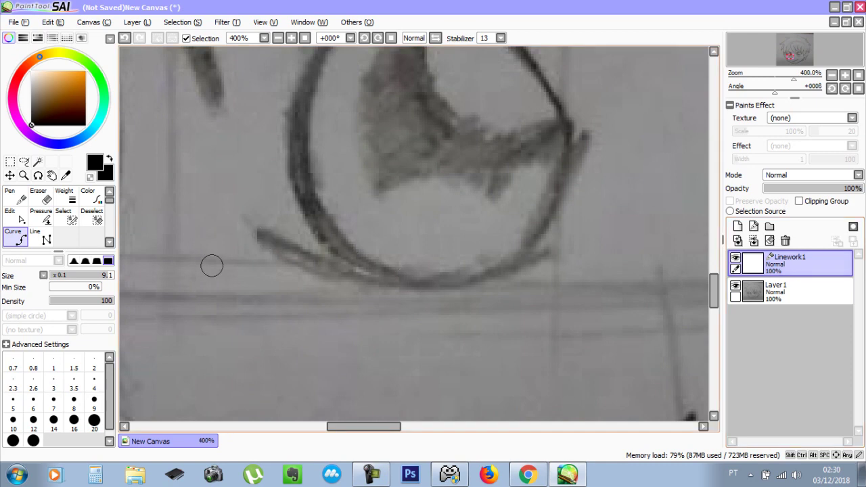
pyautogui.moveTo(278, 251); pyautogui.dragTo(226, 251)
pyautogui.moveTo(245, 285); pyautogui.dragTo(252, 284)
pyautogui.click(254, 237)
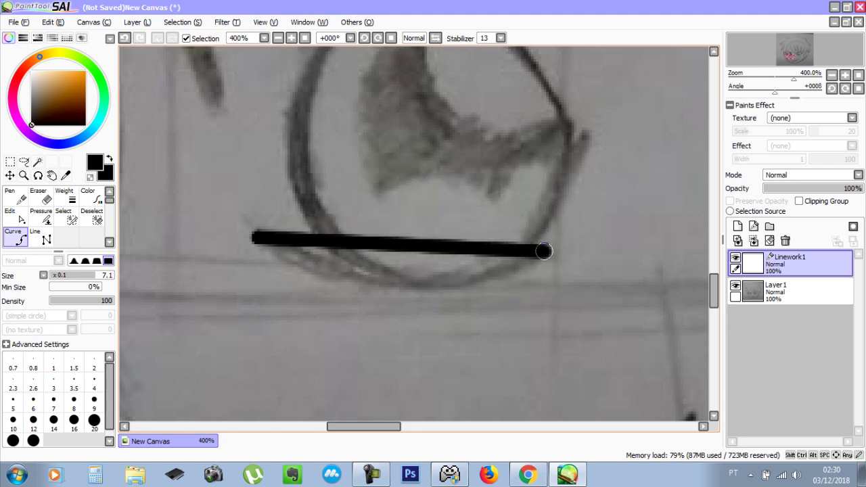
pyautogui.click(544, 251)
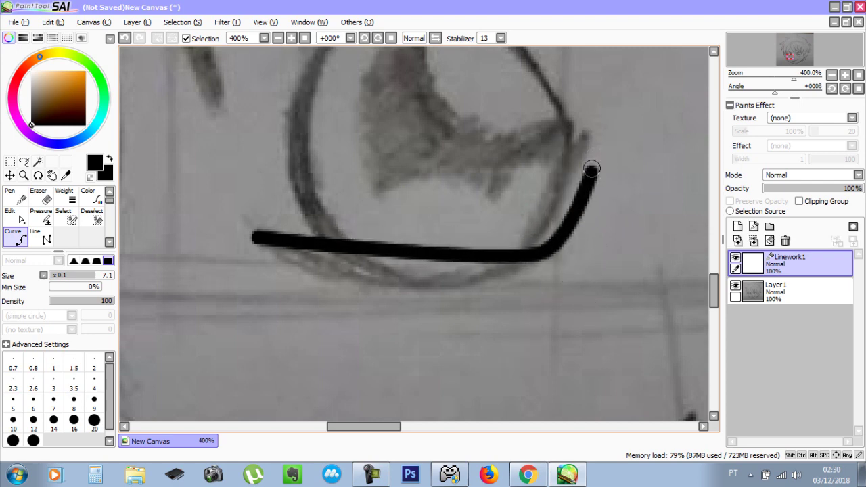
pyautogui.press('Return')
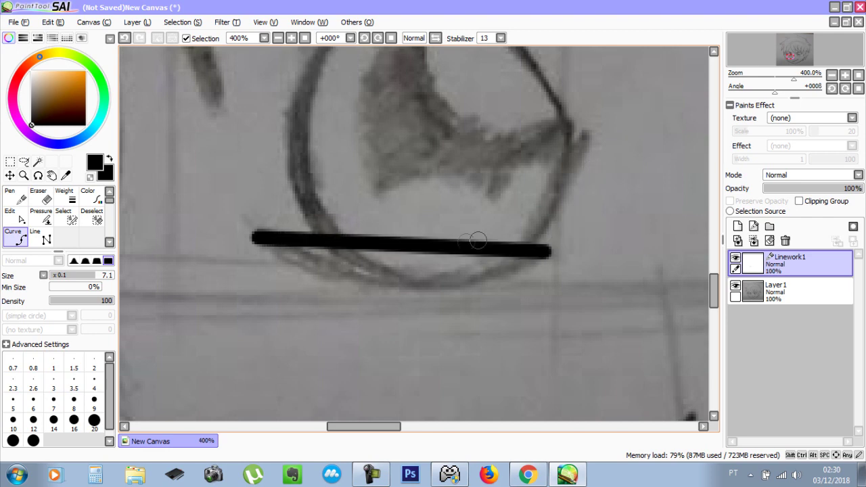
# - Reposition the line's right end point at the lid's corner and bend its middle down along the sketched lower eyelid
pyautogui.press('ctrl')
pyautogui.moveTo(544, 251); pyautogui.dragTo(558, 237)
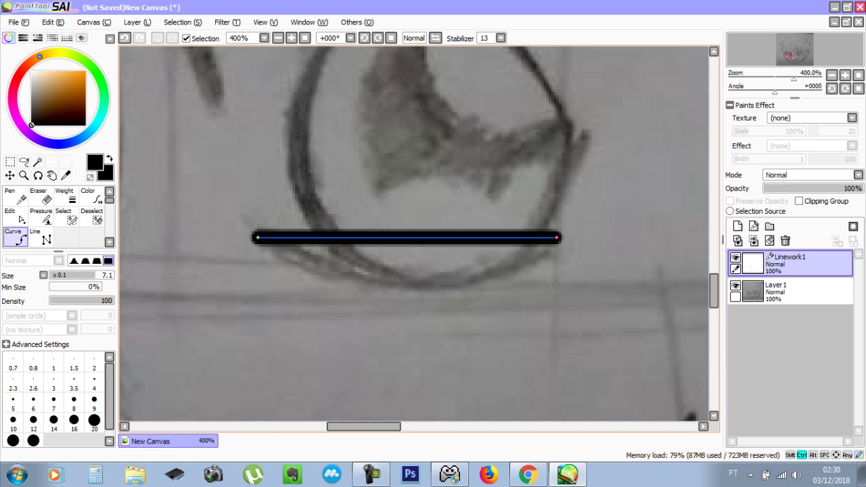
pyautogui.moveTo(557, 237); pyautogui.dragTo(550, 254)
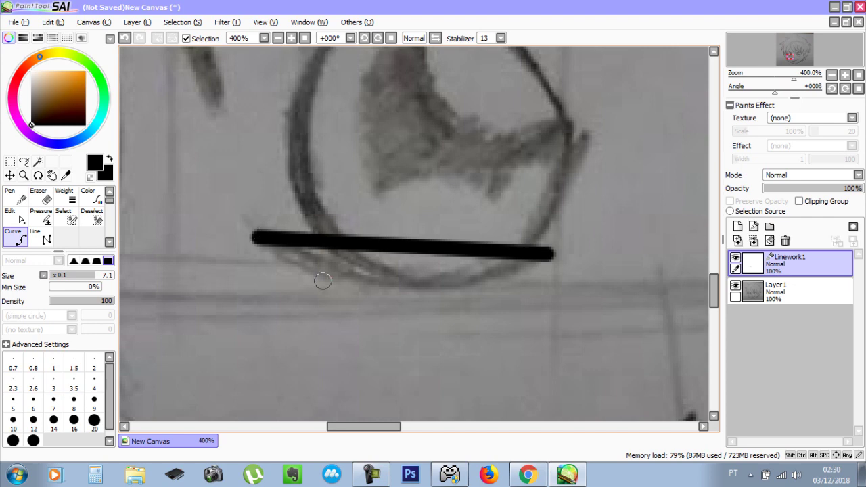
pyautogui.press('ctrl')
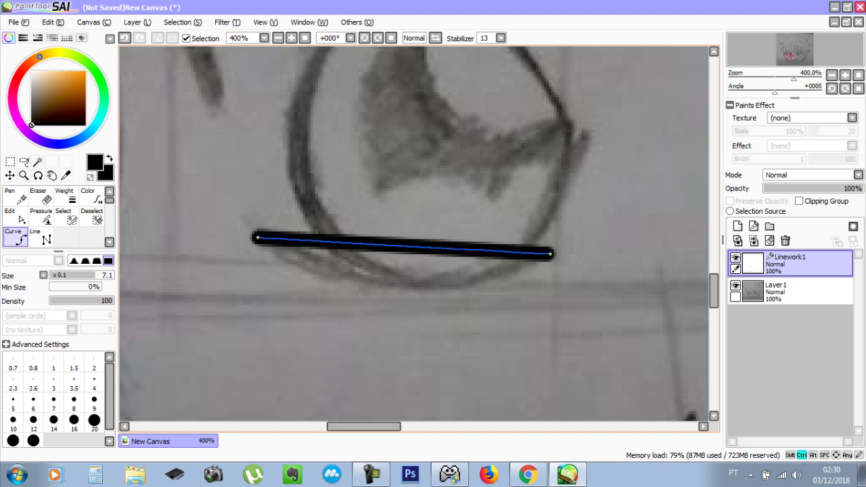
pyautogui.moveTo(401, 246); pyautogui.dragTo(401, 279)
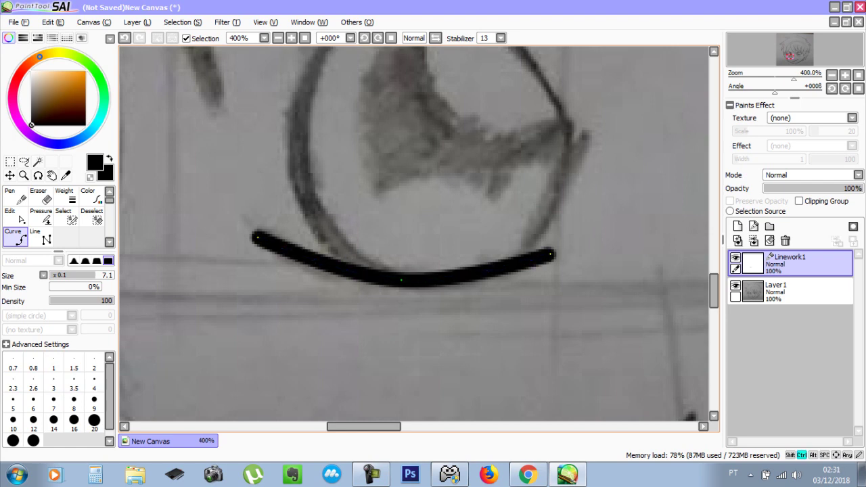
pyautogui.scroll(-2, 344, 309)
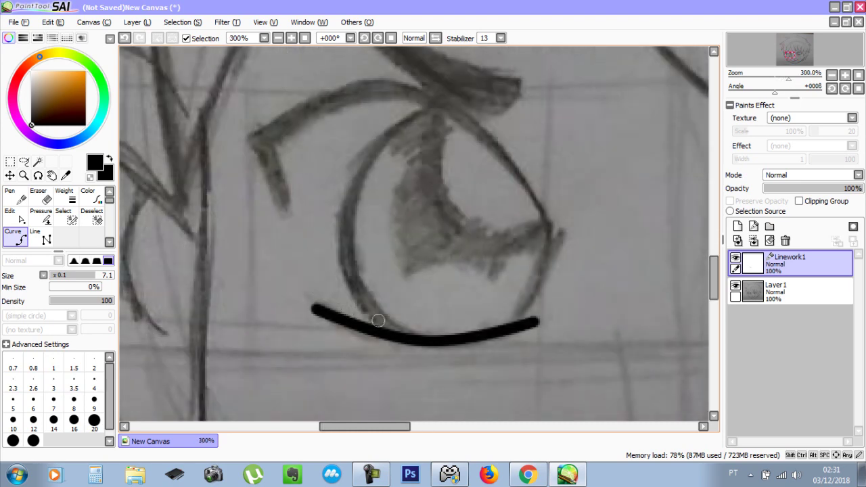
pyautogui.scroll(-2, 378, 319)
pyautogui.click(311, 245)
pyautogui.doubleClick(484, 249)
pyautogui.moveTo(454, 249); pyautogui.dragTo(453, 167)
pyautogui.hotkey('ctrl', 'z')
pyautogui.hotkey('ctrl', 'z')
pyautogui.hotkey('ctrl', 'z')
pyautogui.hotkey('ctrl', 'z')
pyautogui.scroll(2, 338, 230)
pyautogui.hotkey('ctrl', 'z')
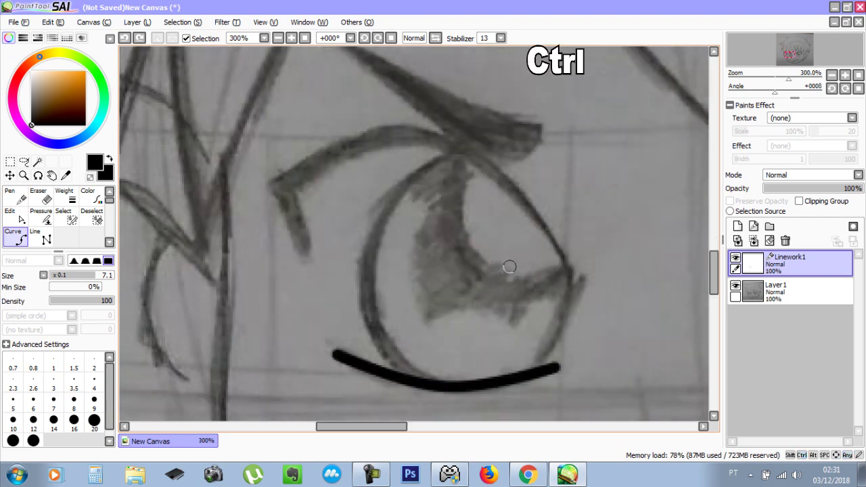
pyautogui.hotkey('ctrl', 'y')
pyautogui.hotkey('ctrl', 'y')
pyautogui.press('Return')
pyautogui.hotkey('ctrl', 'z')
pyautogui.hotkey('ctrl', 'z')
pyautogui.hotkey('ctrl', 'z')
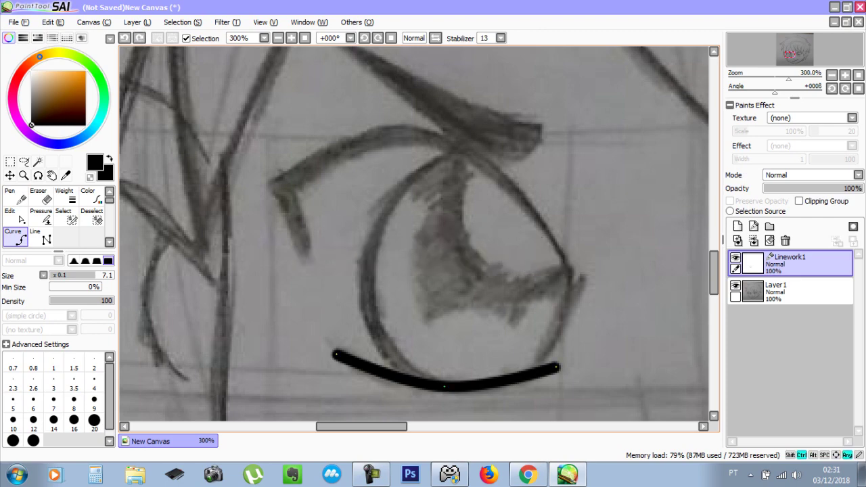
pyautogui.scroll(1, 267, 162)
pyautogui.scroll(-1, 216, 166)
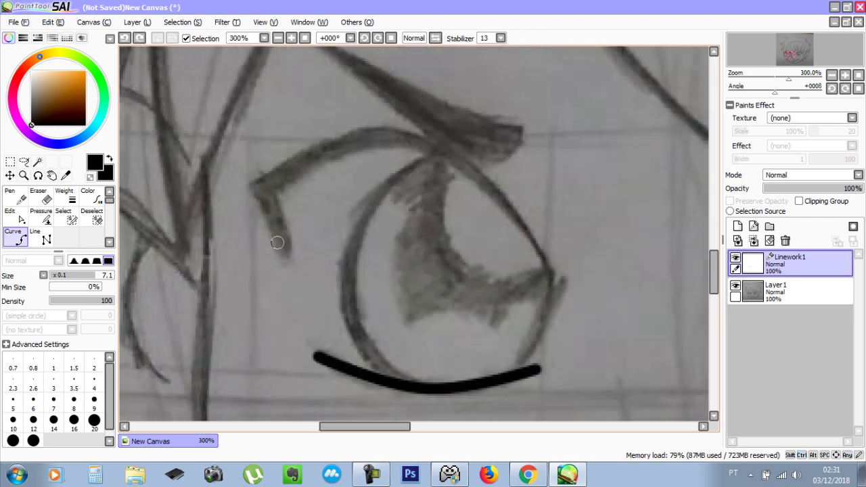
# - Trace the left eye's upper lid as one curve from the outer lash tip, around its corner and over the arch to the inner corner
pyautogui.scroll(2, 263, 264)
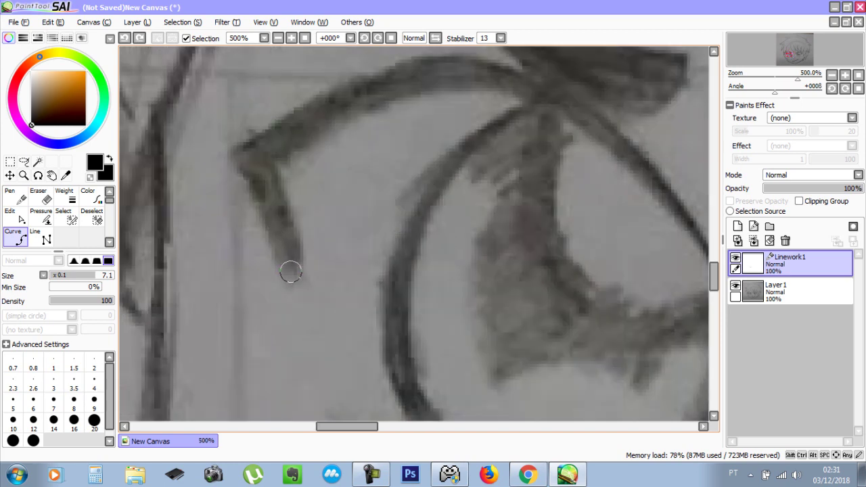
pyautogui.click(295, 274)
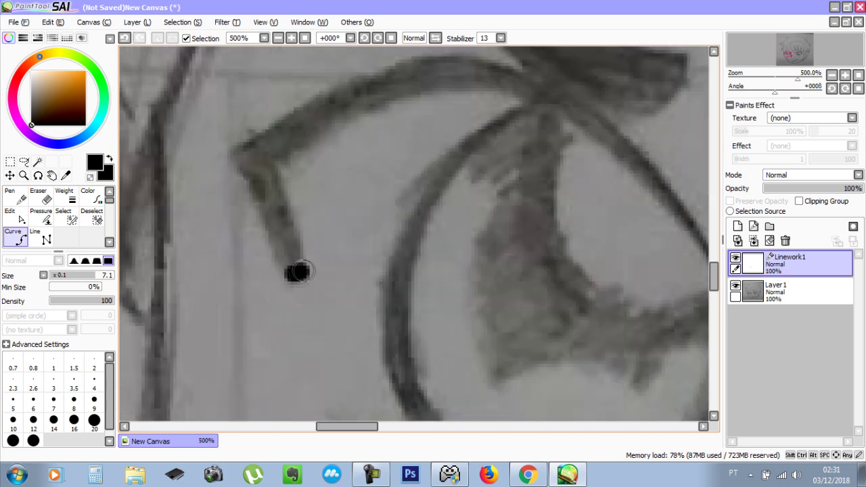
pyautogui.click(246, 154)
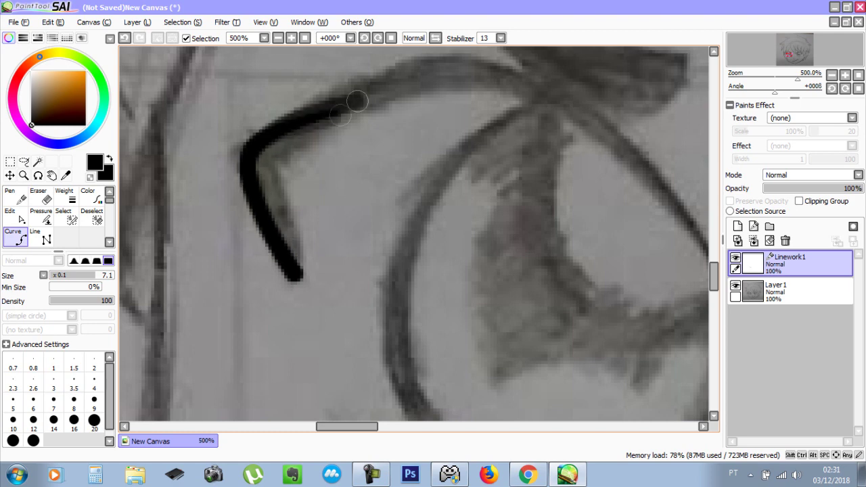
pyautogui.scroll(-2, 399, 85)
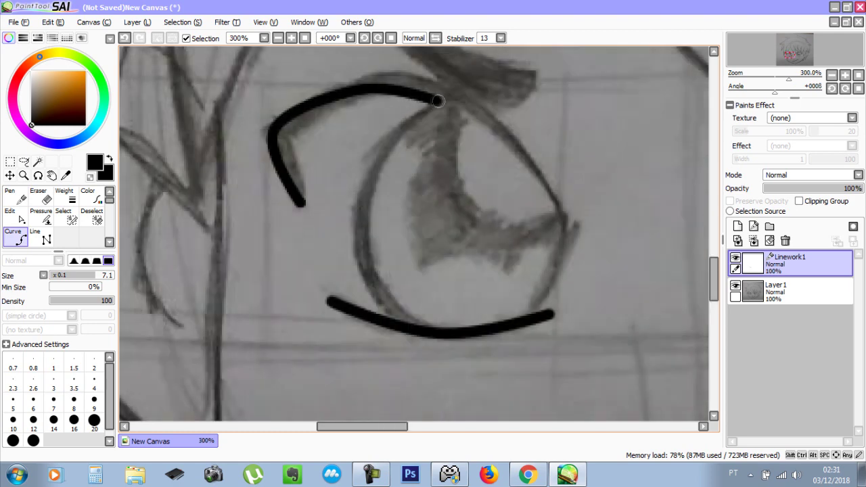
pyautogui.click(477, 108)
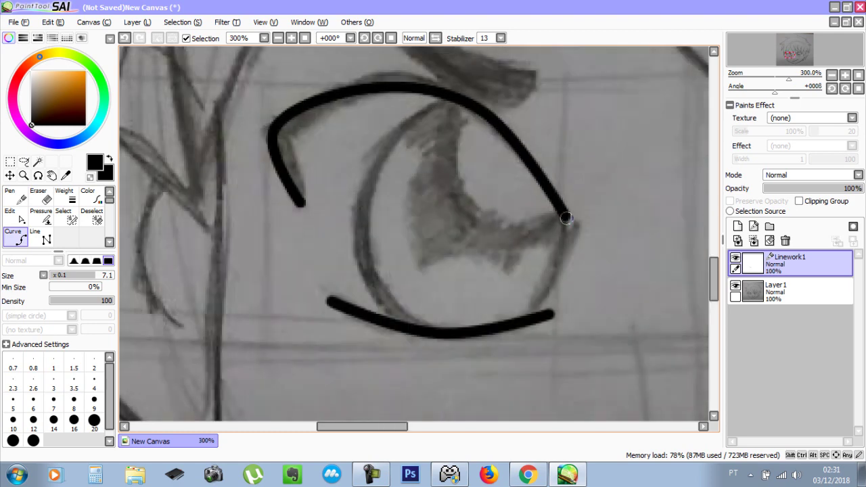
pyautogui.doubleClick(569, 221)
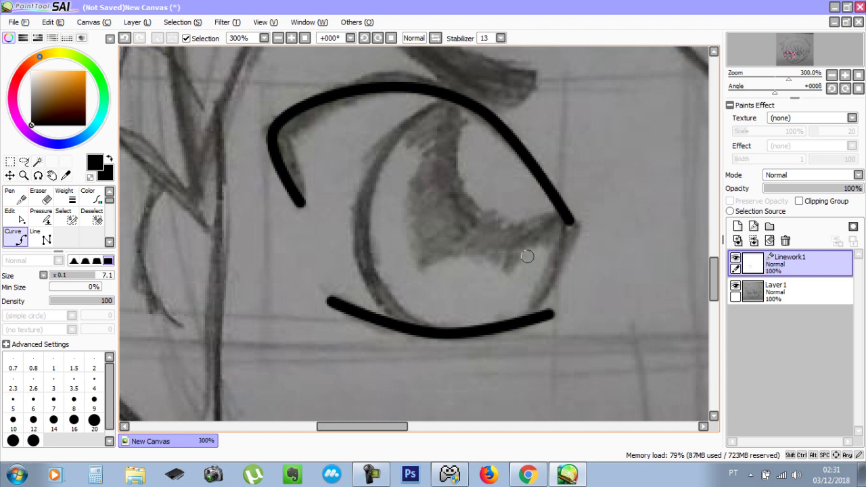
# - Examine the upper lid curve's outer corner and control points against the sketch at close range
pyautogui.scroll(-1, 526, 256)
pyautogui.scroll(3, 385, 186)
pyautogui.press('ctrl')
pyautogui.scroll(-3, 297, 190)
pyautogui.scroll(3, 325, 161)
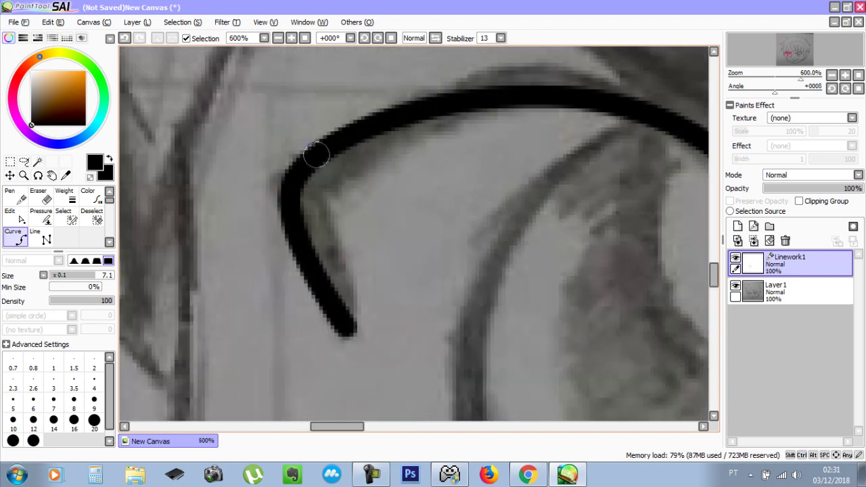
pyautogui.scroll(-2, 345, 146)
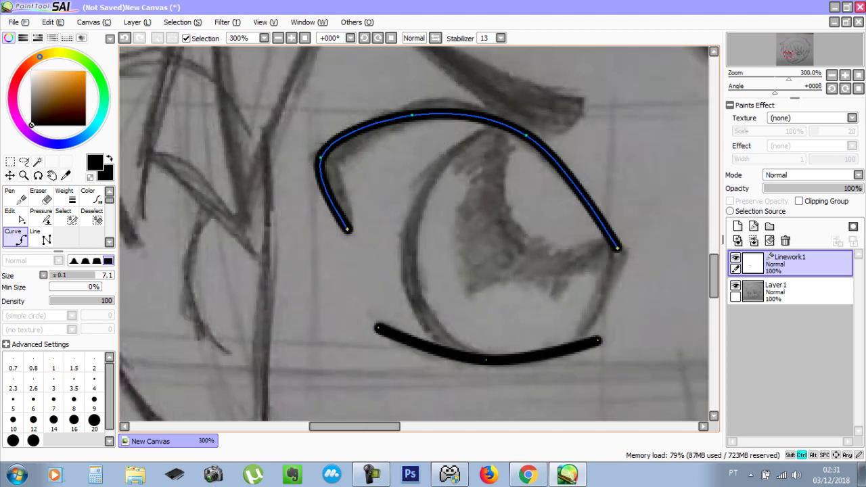
pyautogui.scroll(1, 318, 153)
pyautogui.scroll(2, 318, 153)
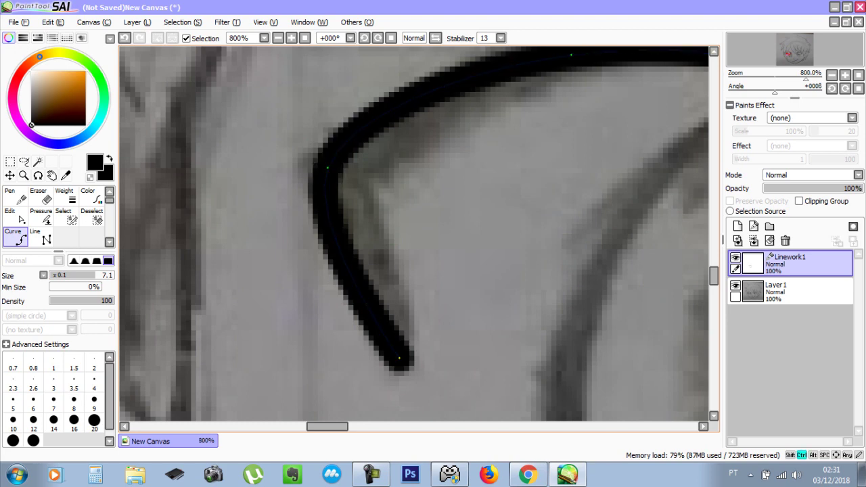
pyautogui.scroll(-2, 296, 208)
pyautogui.scroll(2, 307, 186)
# - Try converting the rounded outer corner of the upper lid curve into a pointed corner
pyautogui.hotkey('ctrl', 'z')
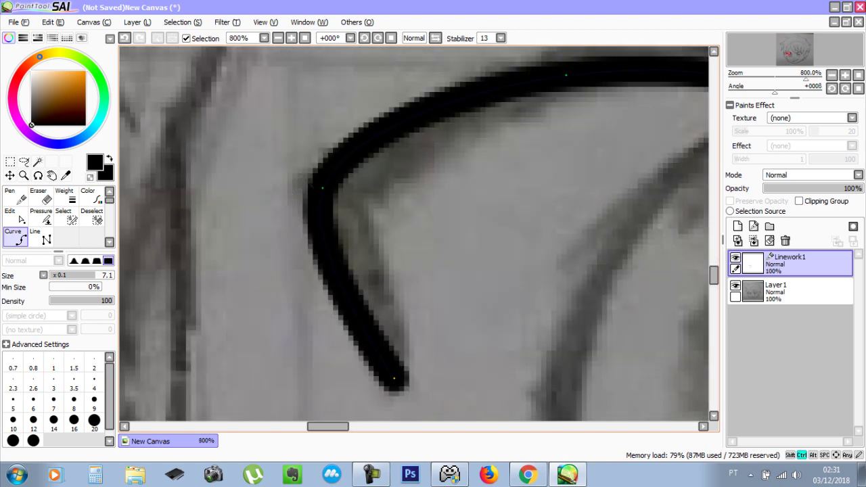
pyautogui.press('Return')
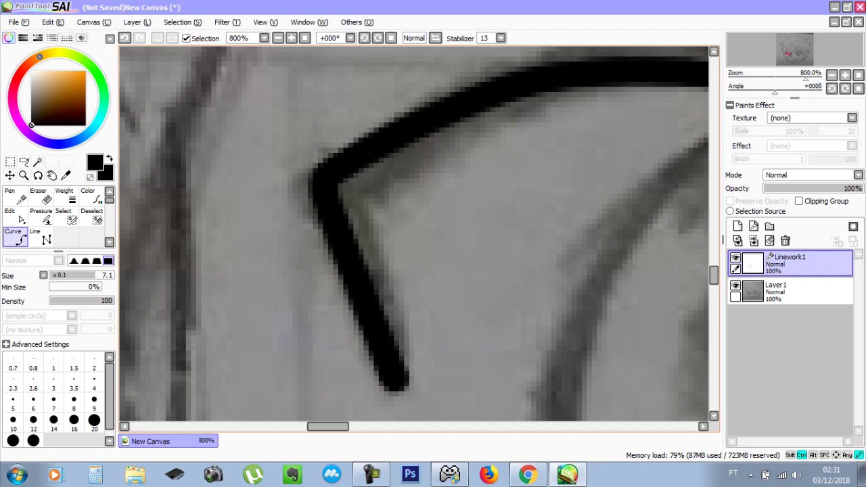
pyautogui.scroll(-3, 318, 203)
pyautogui.scroll(3, 261, 201)
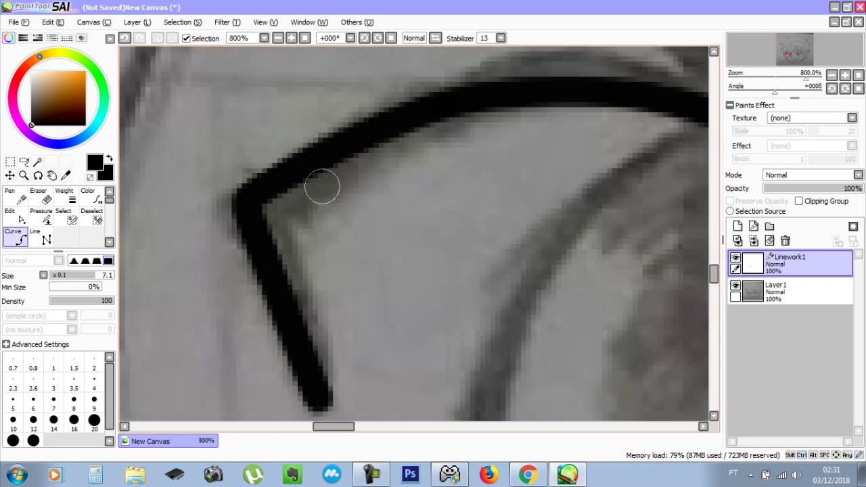
pyautogui.hotkey('ctrl', 'z')
pyautogui.moveTo(255, 192); pyautogui.dragTo(247, 208)
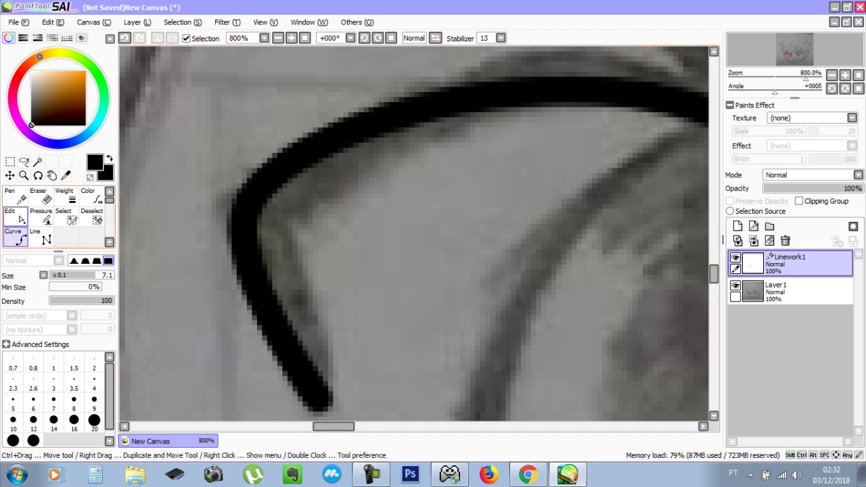
# - With the linework Edit tool, make the upper lid curve's outer corner point pointed and align it with the sketched corner
pyautogui.click(16, 218)
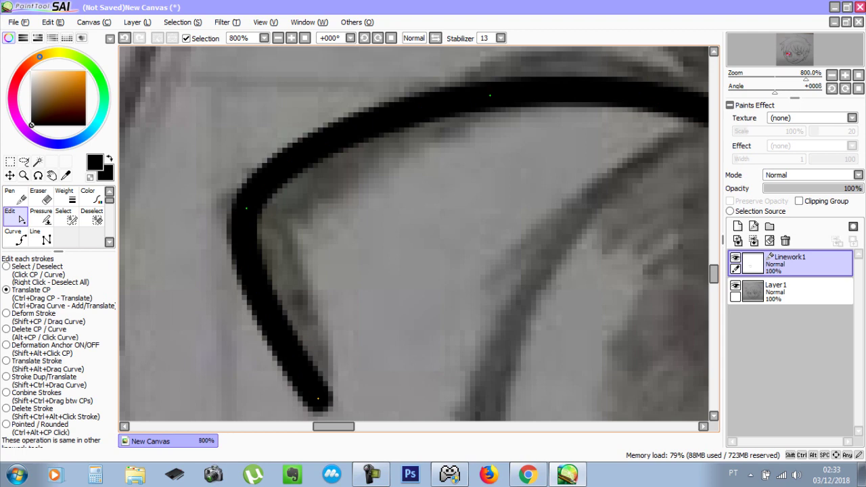
pyautogui.press('ctrl')
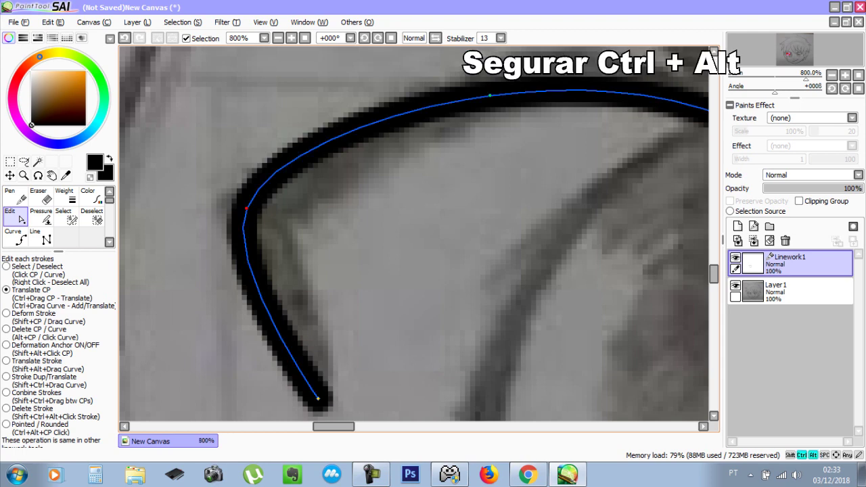
pyautogui.keyDown('ctrl'); pyautogui.keyDown('alt'); pyautogui.click(246, 208); pyautogui.keyUp('alt'); pyautogui.keyUp('ctrl')
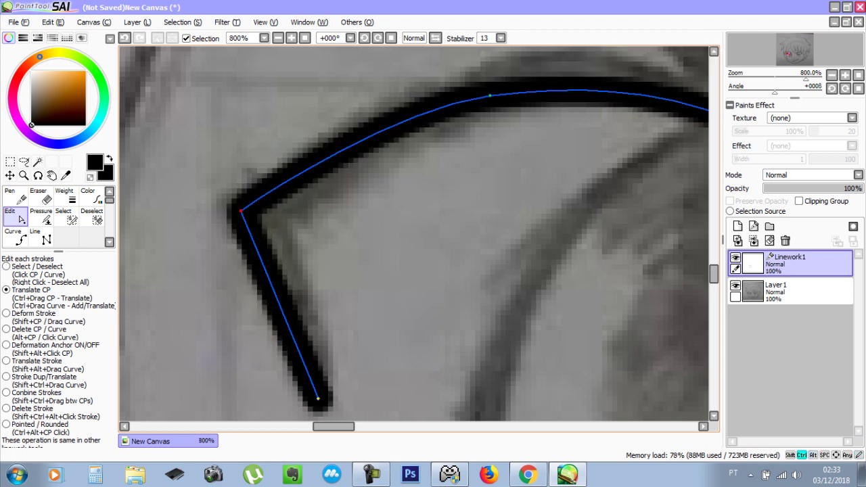
pyautogui.press('ctrl')
pyautogui.keyDown('ctrl'); pyautogui.keyDown('alt'); pyautogui.click(241, 211); pyautogui.keyUp('alt'); pyautogui.keyUp('ctrl')
pyautogui.keyDown('ctrl'); pyautogui.keyDown('alt'); pyautogui.click(241, 211); pyautogui.keyUp('alt'); pyautogui.keyUp('ctrl')
pyautogui.scroll(-4, 241, 213)
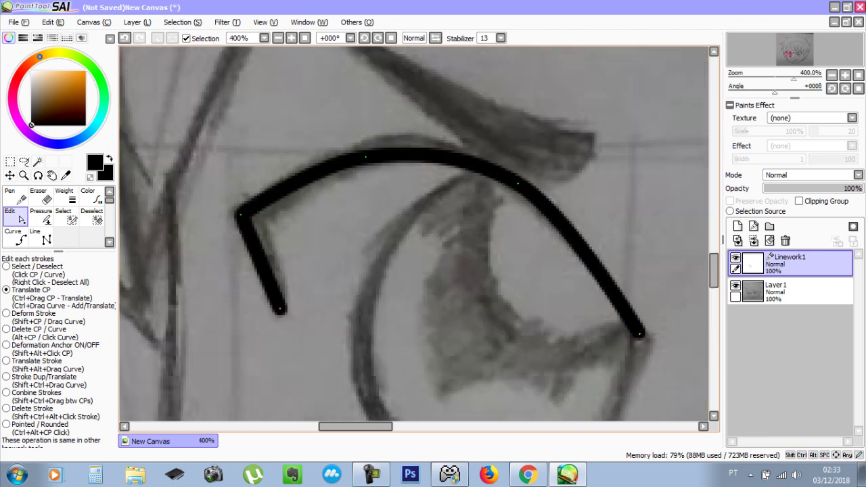
# - Hide the interface panels and trace the left eye's iris outline as a curve from the upper lid around to the inner corner
pyautogui.scroll(1, 379, 198)
pyautogui.press('space')
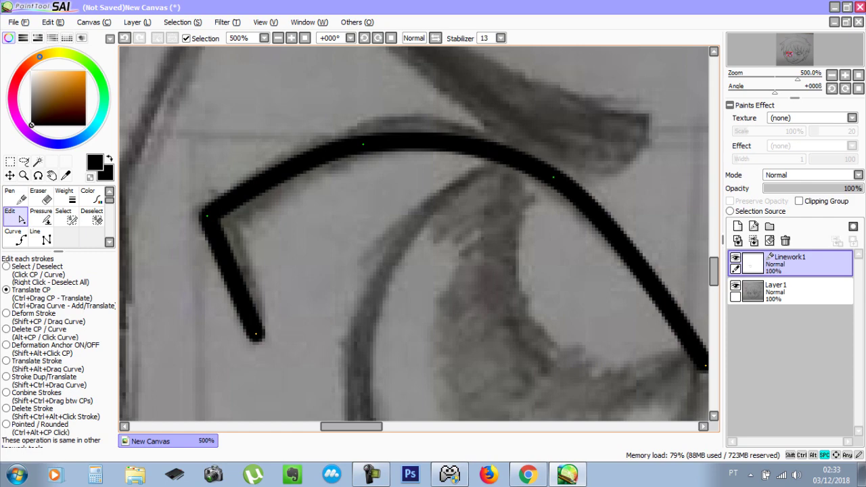
pyautogui.moveTo(414, 233)
pyautogui.mouseDown()
pyautogui.moveTo(367, 209)
pyautogui.moveTo(396, 189)
pyautogui.moveTo(380, 165)
pyautogui.moveTo(426, 217)
pyautogui.moveTo(395, 216)
pyautogui.moveTo(446, 179)
pyautogui.moveTo(271, 109)
pyautogui.moveTo(296, 107)
pyautogui.moveTo(302, 163)
pyautogui.moveTo(323, 90)
pyautogui.moveTo(381, 215)
pyautogui.moveTo(385, 196)
pyautogui.moveTo(459, 237)
pyautogui.mouseUp()
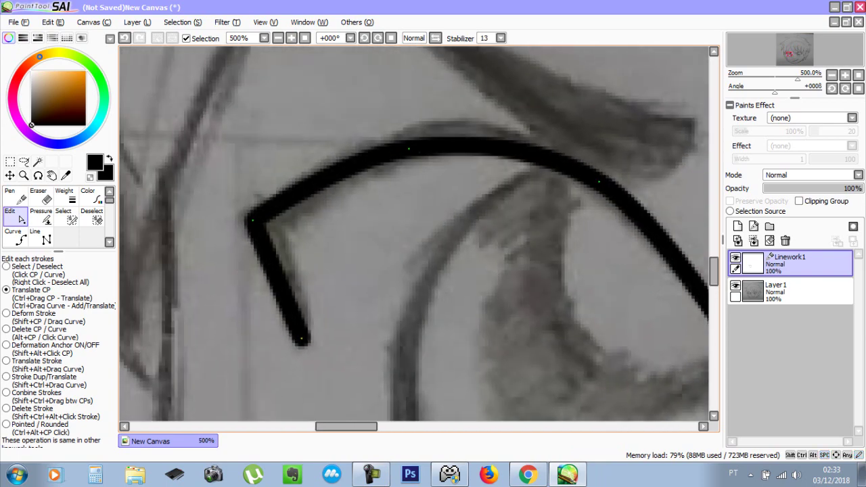
pyautogui.press('Tab')
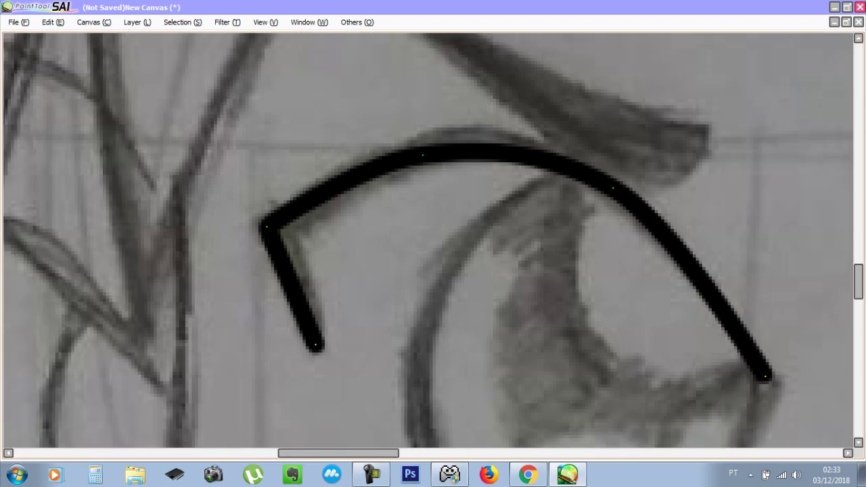
pyautogui.moveTo(459, 238)
pyautogui.mouseDown()
pyautogui.moveTo(389, 116)
pyautogui.moveTo(355, 105)
pyautogui.moveTo(369, 101)
pyautogui.moveTo(341, 134)
pyautogui.mouseUp()
pyautogui.moveTo(473, 62)
pyautogui.mouseDown()
pyautogui.moveTo(358, 150)
pyautogui.moveTo(356, 171)
pyautogui.moveTo(337, 175)
pyautogui.moveTo(303, 322)
pyautogui.moveTo(332, 360)
pyautogui.moveTo(360, 432)
pyautogui.moveTo(636, 440)
pyautogui.moveTo(671, 421)
pyautogui.moveTo(614, 415)
pyautogui.moveTo(665, 316)
pyautogui.moveTo(666, 254)
pyautogui.mouseUp()
pyautogui.scroll(-4, 548, 274)
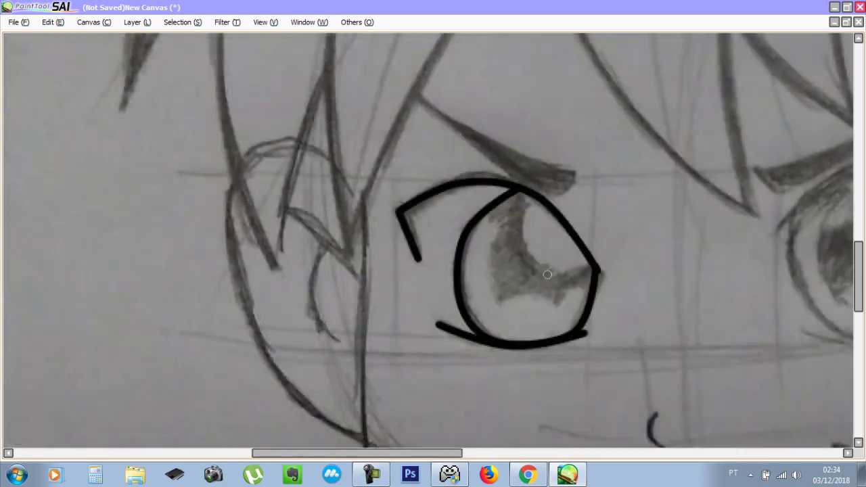
# - Reposition the iris curve's control points along its outer side, lower edge and inner side to smooth the outline into an even round shape
pyautogui.scroll(3, 546, 290)
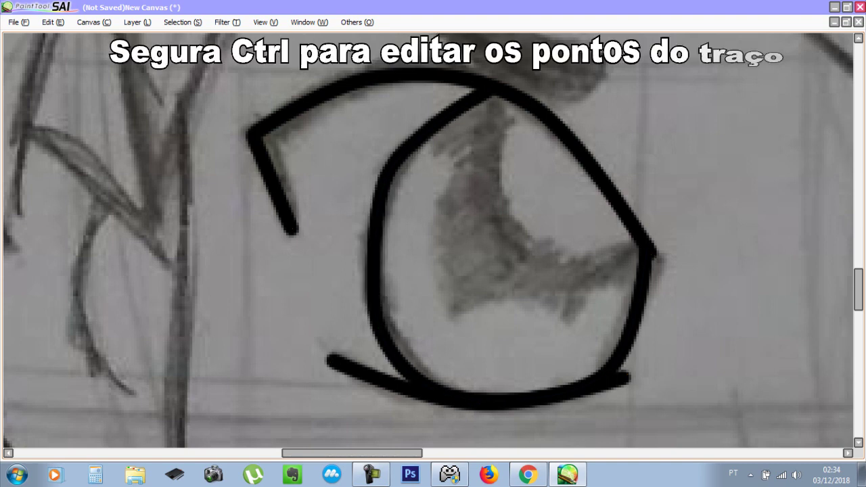
pyautogui.keyDown('ctrl'); pyautogui.click(425, 127); pyautogui.keyUp('ctrl')
pyautogui.moveTo(385, 180); pyautogui.dragTo(375, 221)
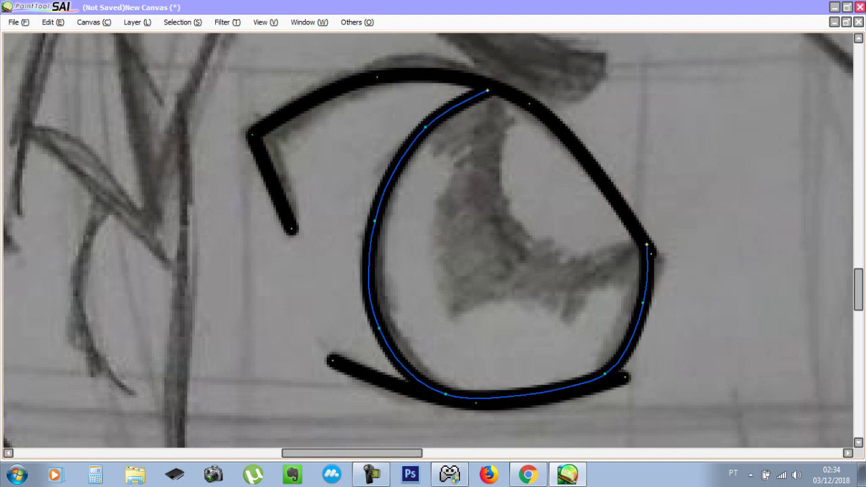
pyautogui.moveTo(604, 374); pyautogui.dragTo(573, 385)
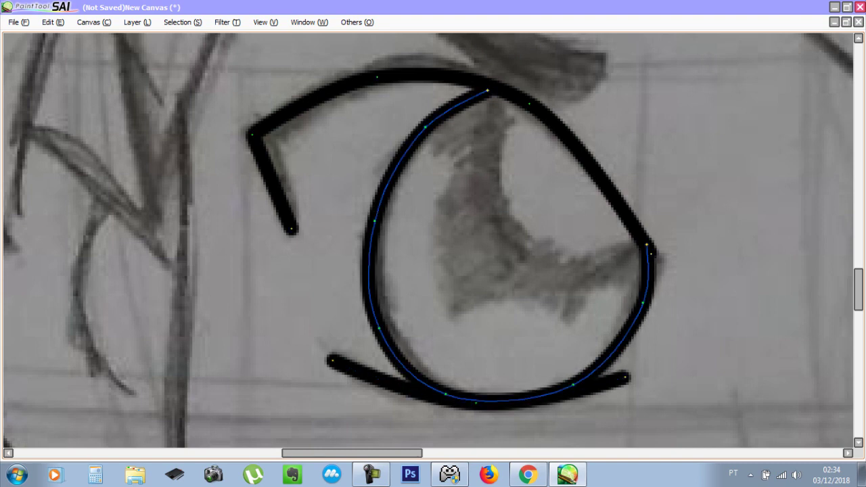
pyautogui.moveTo(643, 303); pyautogui.dragTo(635, 318)
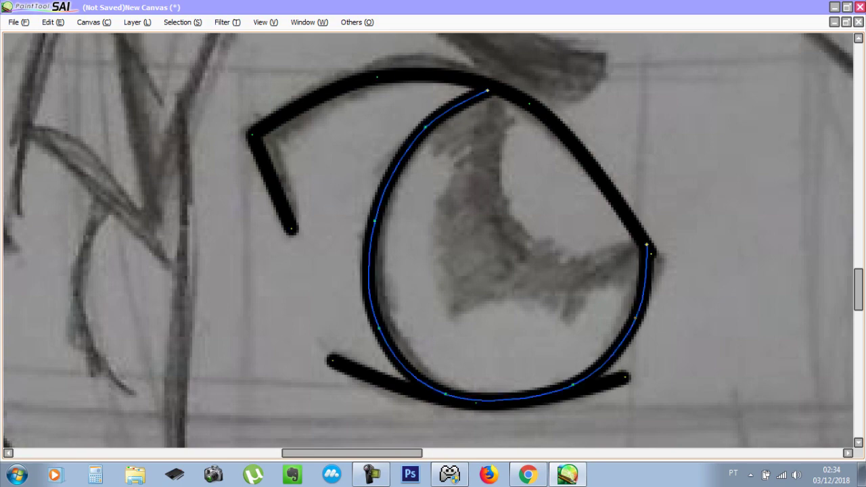
pyautogui.moveTo(375, 221); pyautogui.dragTo(371, 221)
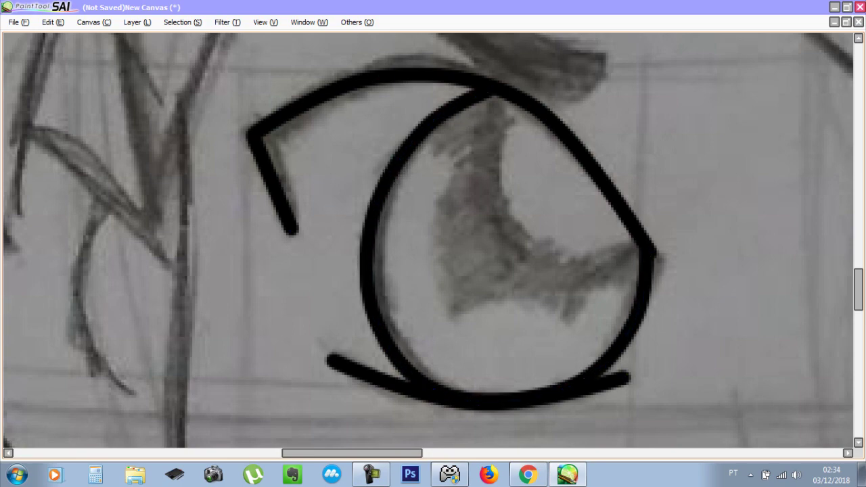
# - Select the linework Pen tool, reduce its size to 11.1 and draw a test stroke just inside the outer lash line
pyautogui.scroll(-2, 534, 297)
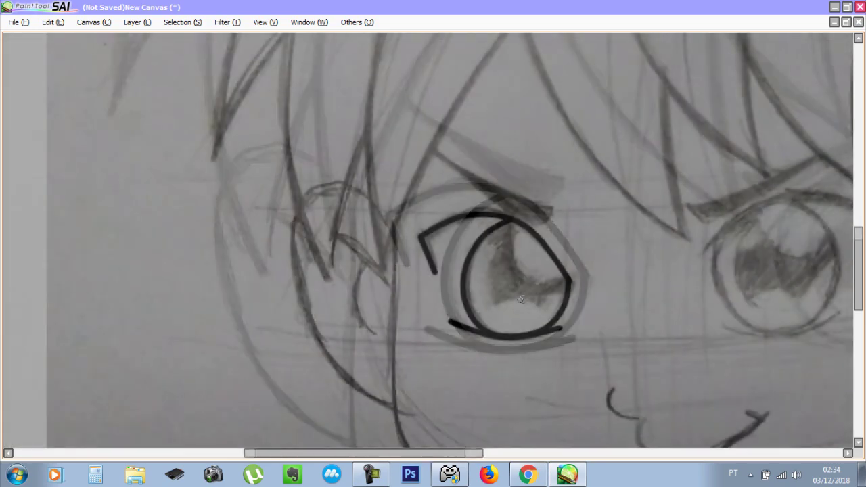
pyautogui.scroll(1, 516, 300)
pyautogui.scroll(-2, 382, 229)
pyautogui.scroll(1, 427, 218)
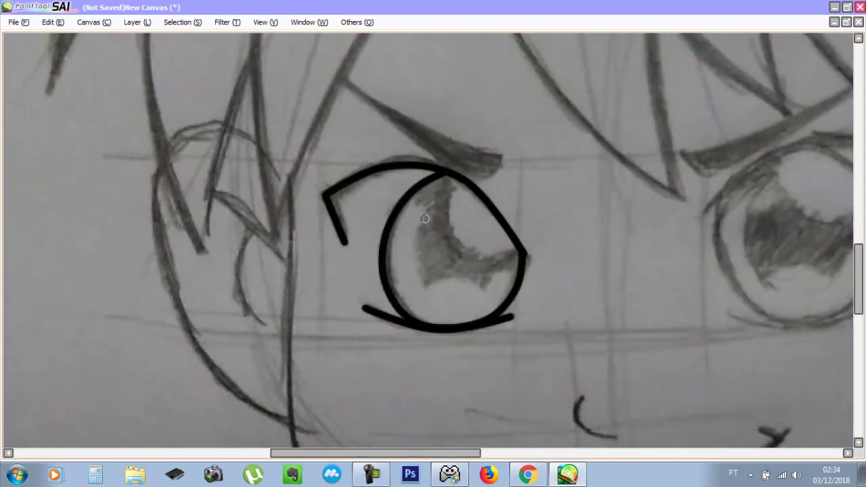
pyautogui.scroll(2, 431, 279)
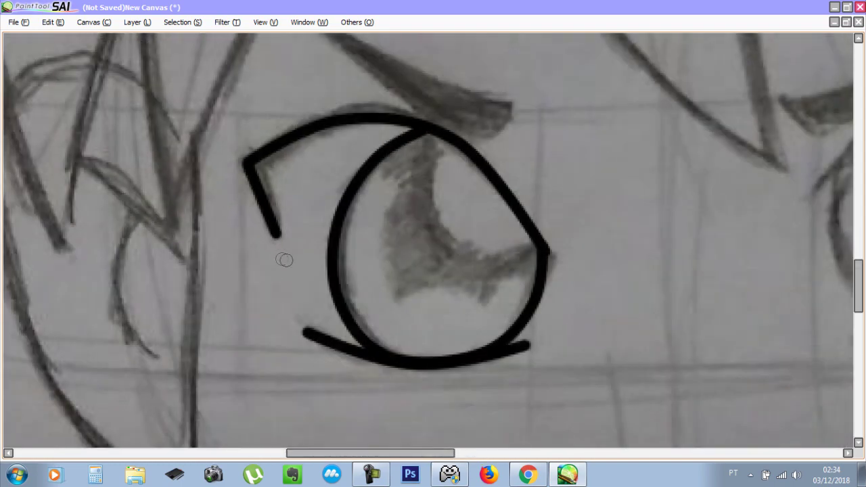
pyautogui.scroll(1, 286, 257)
pyautogui.press('ctrl')
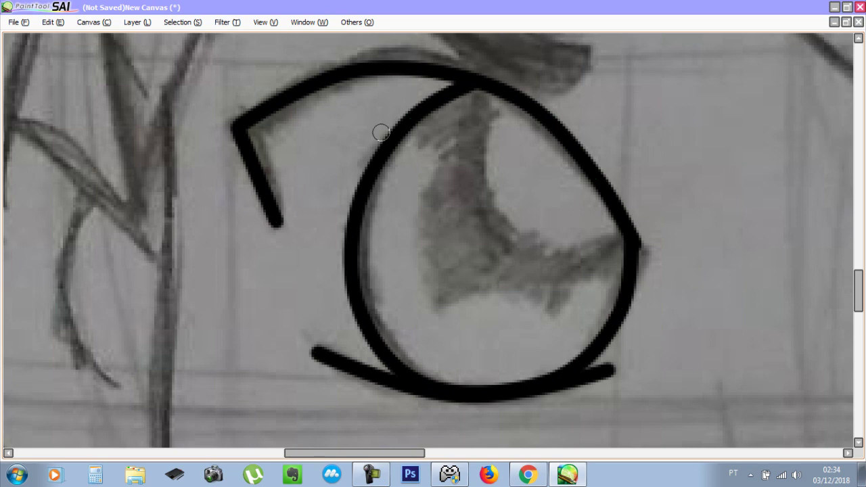
pyautogui.click(298, 229)
pyautogui.hotkey('ctrl', 'z')
pyautogui.press('Tab')
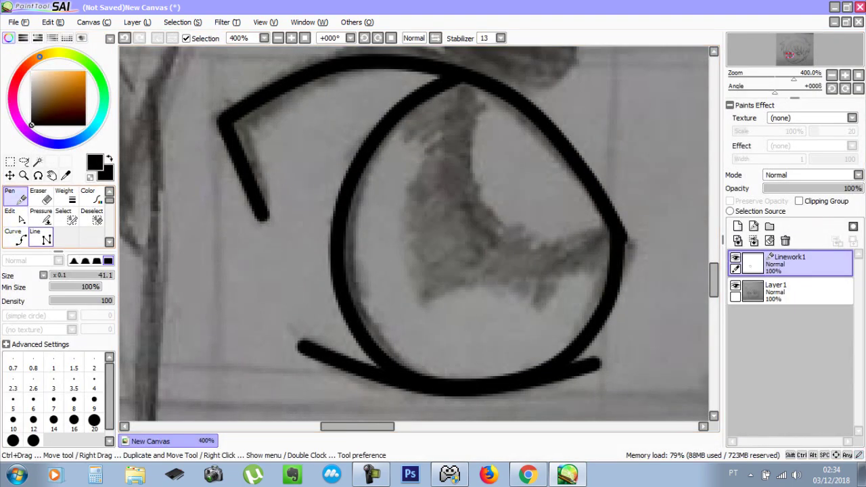
pyautogui.press('Tab')
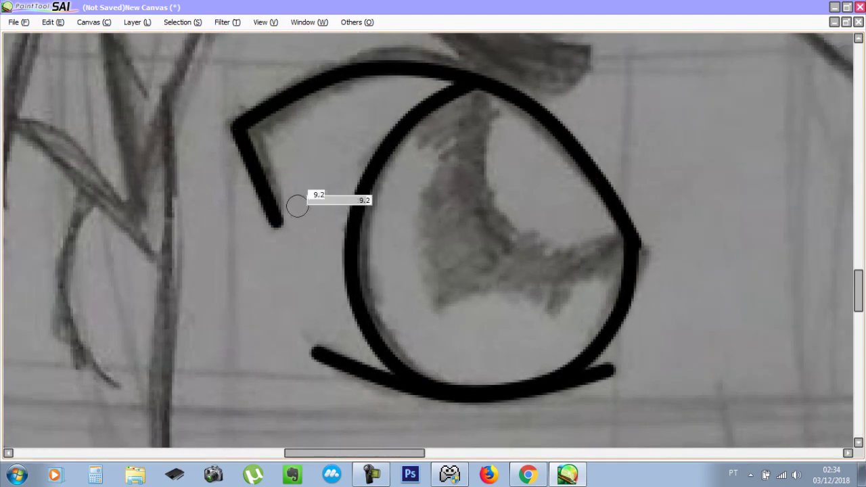
pyautogui.moveTo(300, 228); pyautogui.dragTo(271, 132)
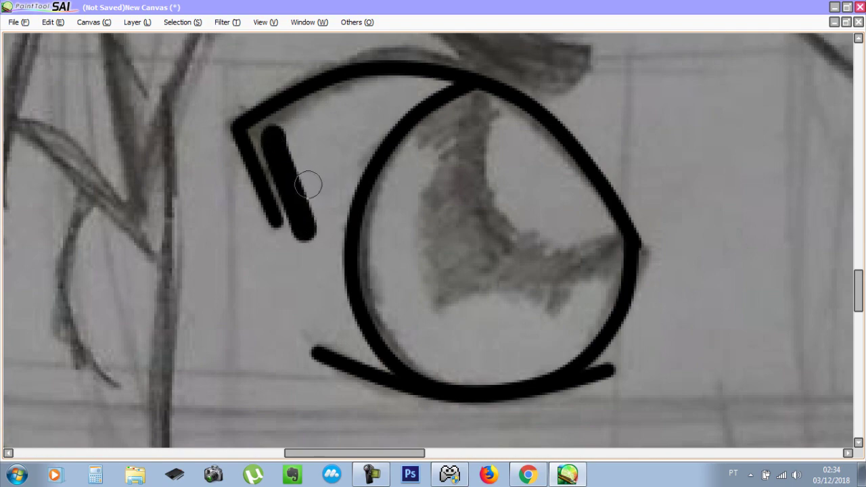
# - Undo the thick test stroke and set the Pen's minimum size to 1%, keeping the panels hidden for drawing
pyautogui.press('Tab')
pyautogui.hotkey('ctrl', 'z')
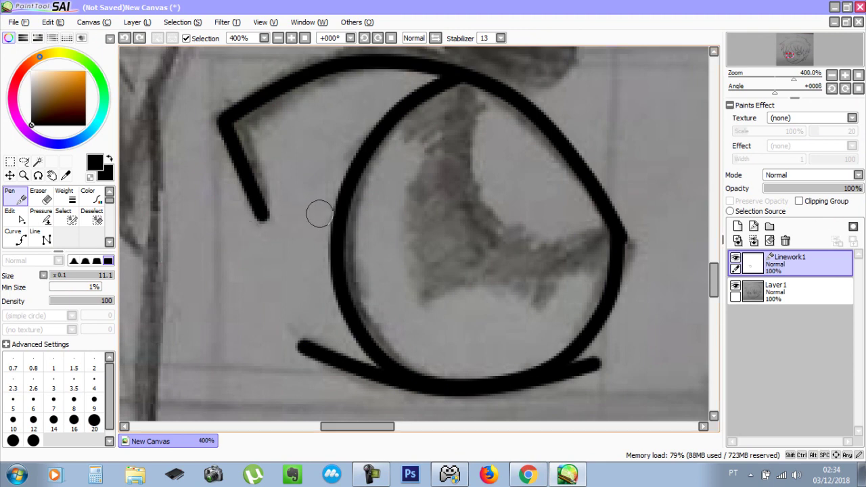
pyautogui.press('Tab')
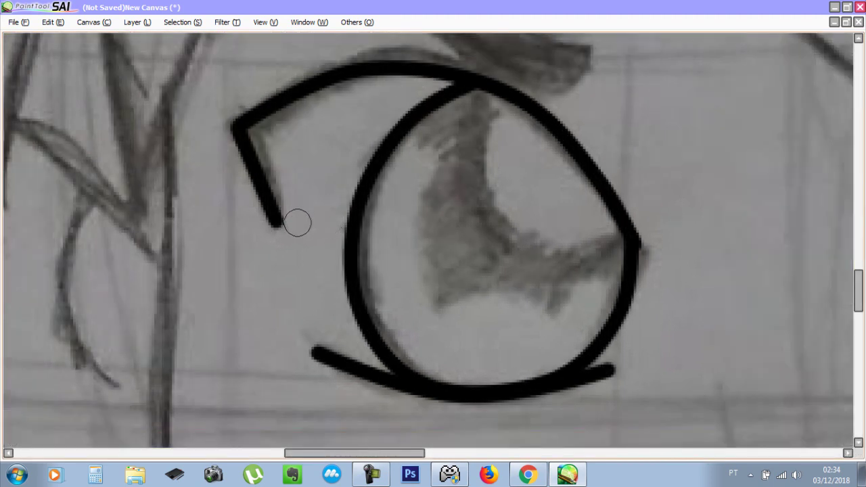
pyautogui.moveTo(299, 227)
pyautogui.mouseDown()
pyautogui.moveTo(270, 120)
pyautogui.moveTo(304, 224)
pyautogui.mouseUp()
pyautogui.hotkey('ctrl', 'z')
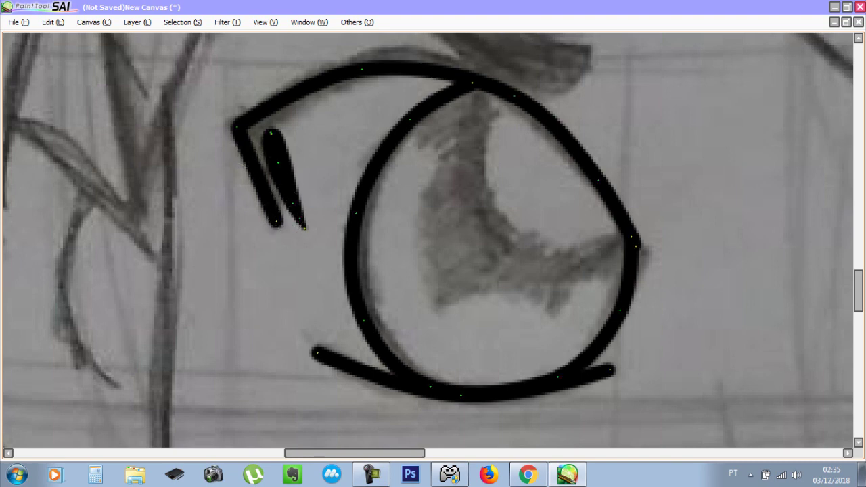
pyautogui.hotkey('ctrl', 'z')
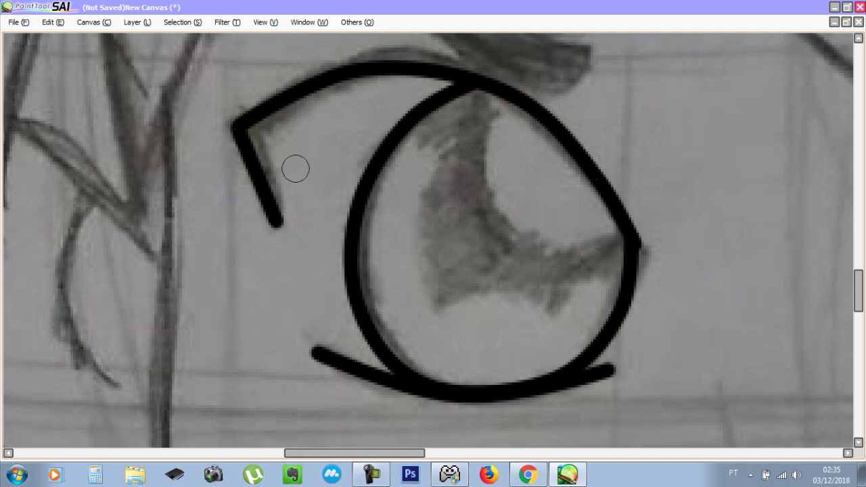
# - Use the linework Pressure tool to taper the left eye's outer lash tip and thicken the lash corner
pyautogui.press('Tab')
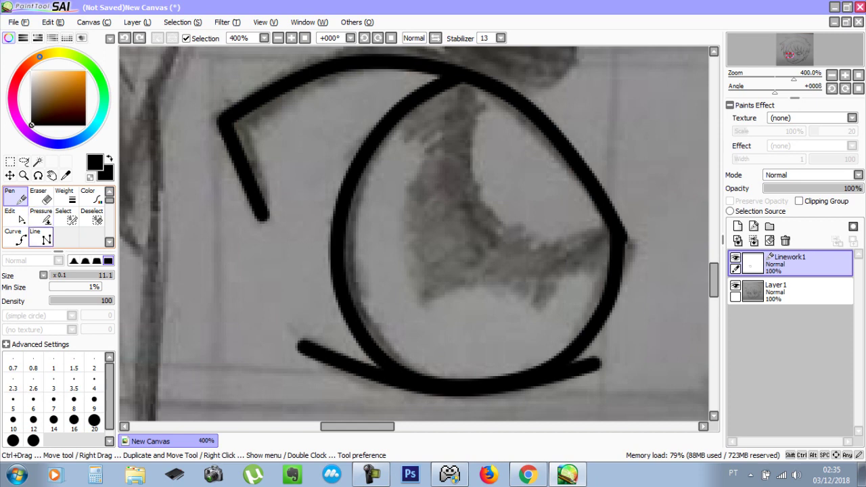
pyautogui.click(41, 216)
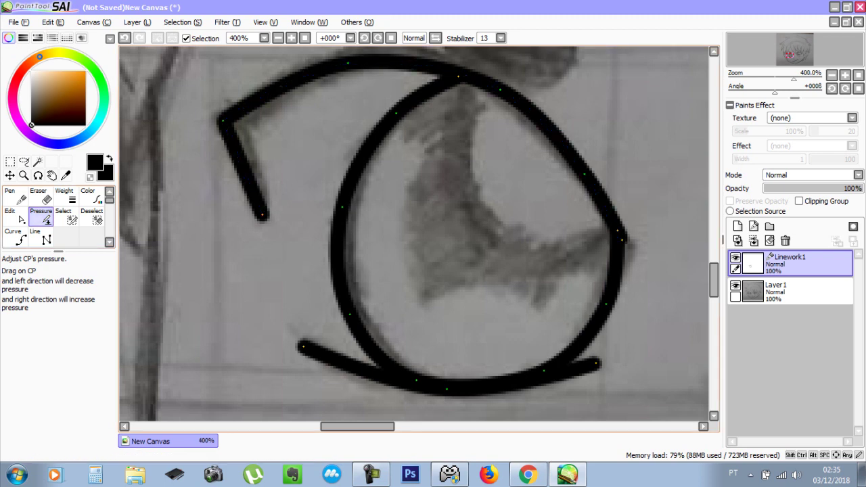
pyautogui.moveTo(263, 215)
pyautogui.mouseDown()
pyautogui.moveTo(213, 215)
pyautogui.moveTo(377, 214)
pyautogui.moveTo(262, 214)
pyautogui.mouseUp()
pyautogui.moveTo(223, 121)
pyautogui.mouseDown()
pyautogui.moveTo(287, 121)
pyautogui.moveTo(260, 121)
pyautogui.mouseUp()
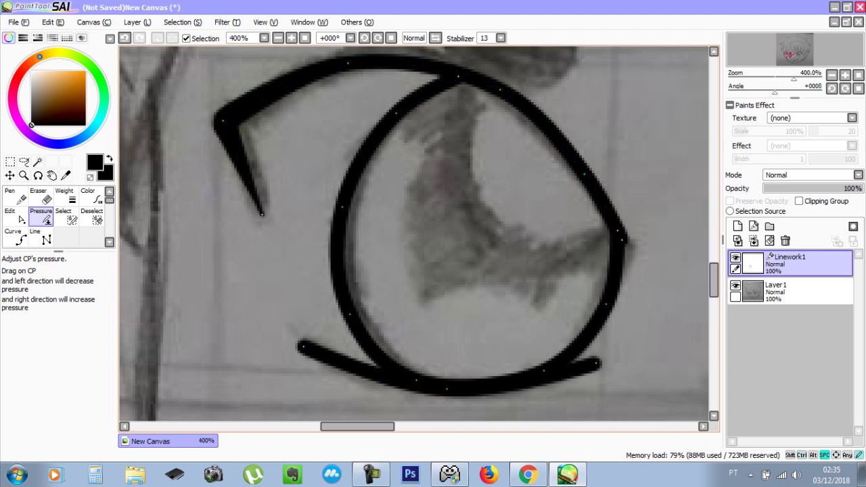
# - Increase the control-point pressure along the left eye's upper lid line and taper its inner end
pyautogui.moveTo(446, 217); pyautogui.dragTo(417, 248)
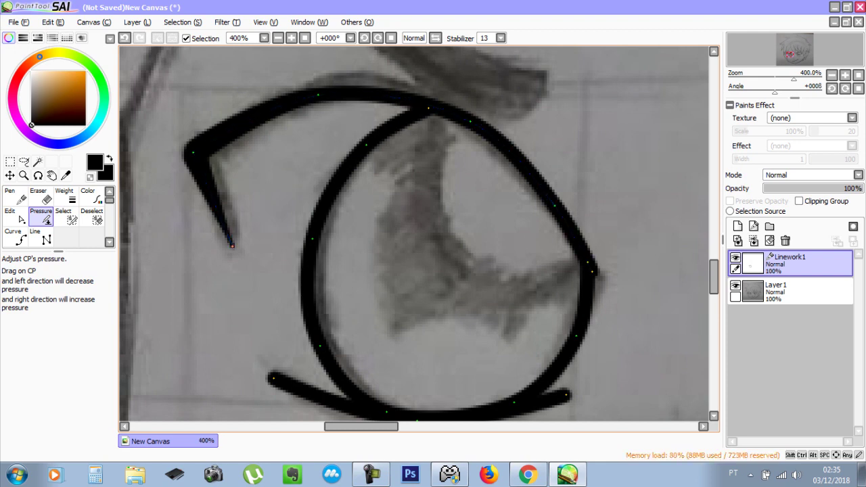
pyautogui.moveTo(317, 94); pyautogui.dragTo(348, 95)
pyautogui.moveTo(194, 152); pyautogui.dragTo(215, 152)
pyautogui.moveTo(318, 94); pyautogui.dragTo(339, 95)
pyautogui.moveTo(470, 122); pyautogui.dragTo(506, 122)
pyautogui.moveTo(554, 205); pyautogui.dragTo(579, 206)
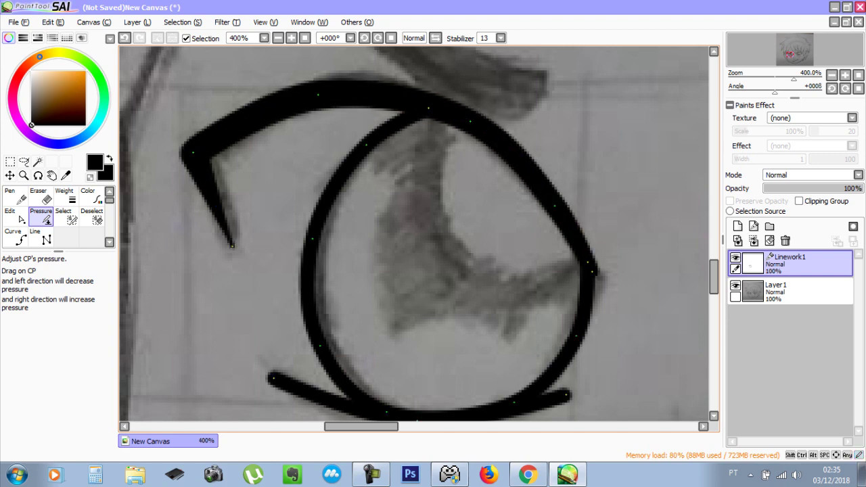
pyautogui.moveTo(593, 271); pyautogui.dragTo(570, 270)
# - Thicken the middle of the left eye's lower lid line and reduce the pressure at both its ends
pyautogui.scroll(-3, 314, 105)
pyautogui.scroll(2, 366, 240)
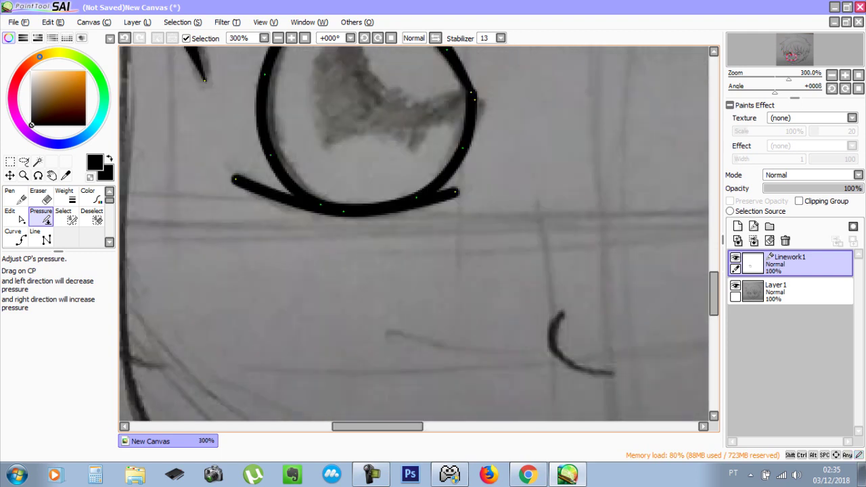
pyautogui.moveTo(343, 211)
pyautogui.mouseDown()
pyautogui.moveTo(374, 211)
pyautogui.moveTo(365, 211)
pyautogui.mouseUp()
pyautogui.moveTo(234, 179); pyautogui.dragTo(219, 179)
pyautogui.moveTo(457, 193); pyautogui.dragTo(443, 193)
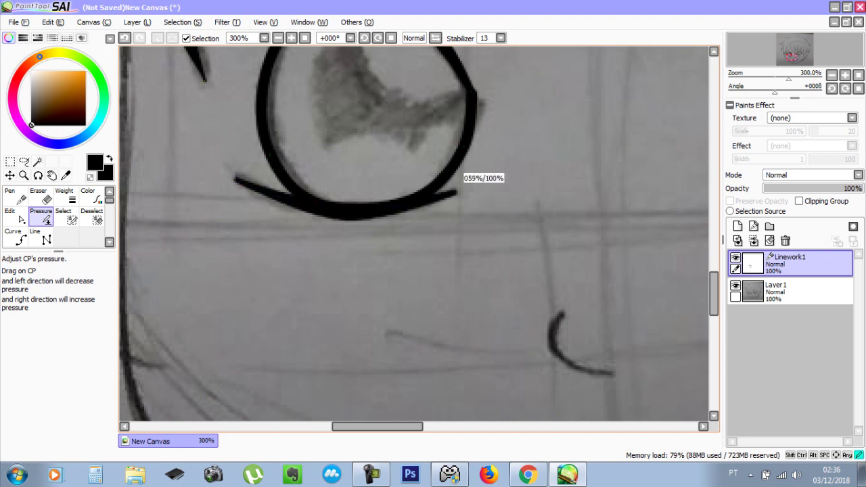
# - Trace the nose with the linework Curve tool as a short hooked curve, keeping the panels hidden
pyautogui.scroll(-2, 336, 270)
pyautogui.scroll(2, 321, 145)
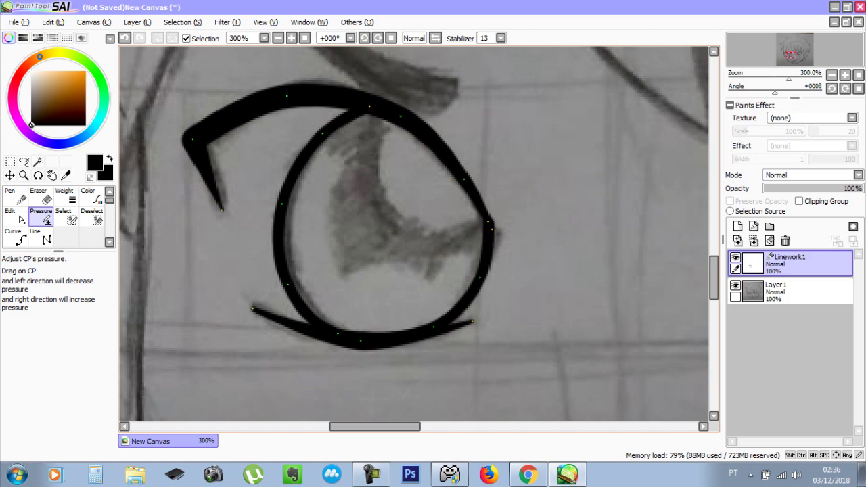
pyautogui.scroll(-3, 267, 198)
pyautogui.click(17, 237)
pyautogui.press('Tab')
pyautogui.scroll(2, 273, 158)
pyautogui.scroll(1, 325, 182)
pyautogui.scroll(-3, 298, 231)
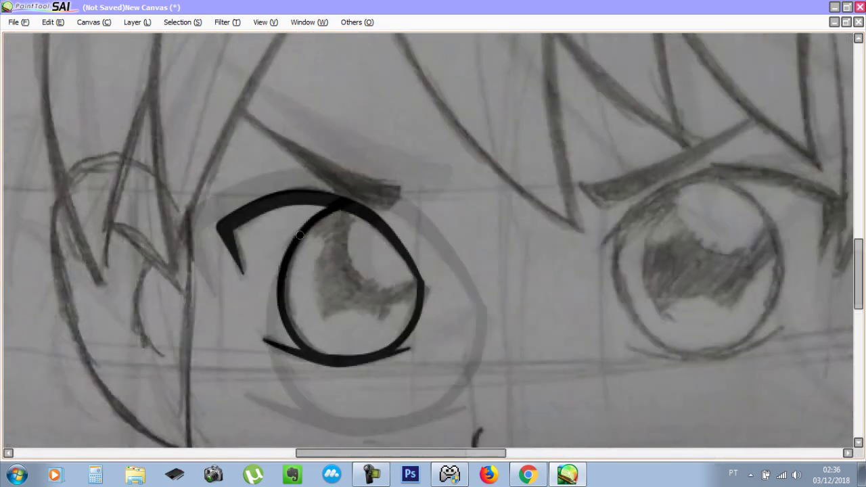
pyautogui.scroll(5, 403, 352)
pyautogui.click(345, 240)
pyautogui.click(330, 292)
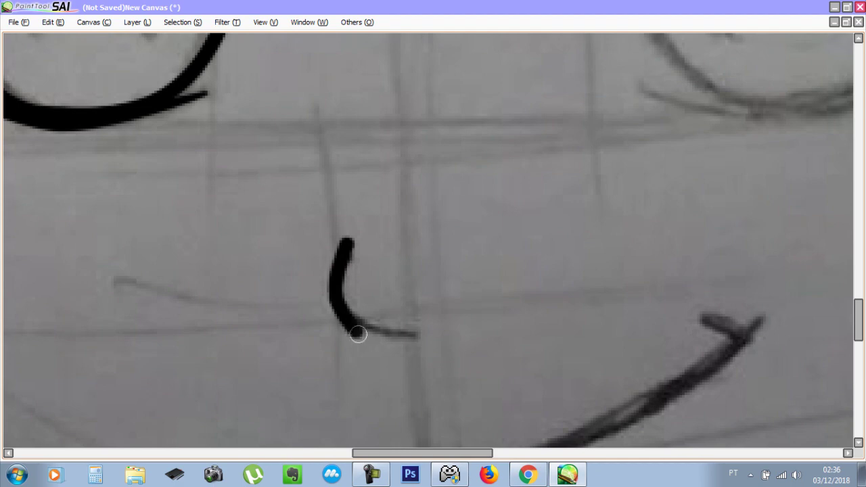
pyautogui.doubleClick(426, 330)
# - Trace the mouth as a curve from its left end along the smile to the short hook at the right corner
pyautogui.scroll(-3, 454, 203)
pyautogui.scroll(2, 396, 313)
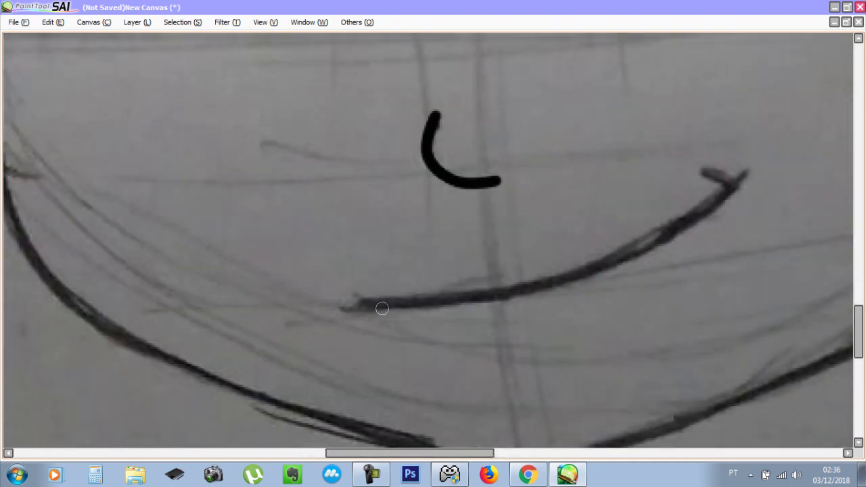
pyautogui.click(349, 305)
pyautogui.click(553, 284)
pyautogui.click(732, 188)
pyautogui.doubleClick(701, 174)
# - Taper both ends of the nose and mouth curves with the Pressure tool
pyautogui.press('Tab')
pyautogui.click(40, 215)
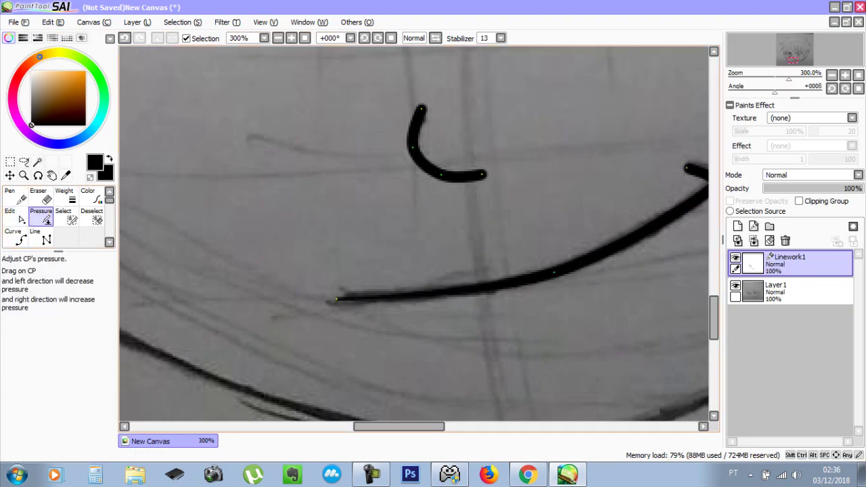
pyautogui.moveTo(422, 108); pyautogui.dragTo(385, 109)
pyautogui.press('Tab')
pyautogui.moveTo(553, 190); pyautogui.dragTo(517, 190)
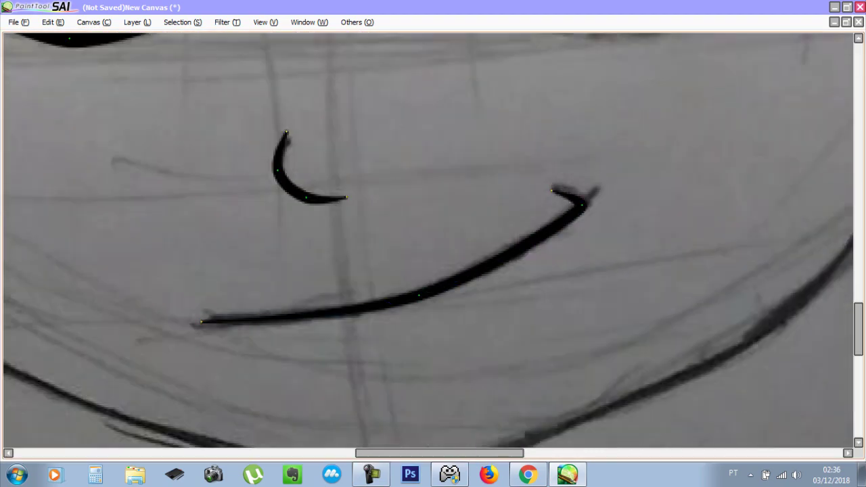
# - Trace the left eyebrow as a closed curve with the Curve tool and adjust its control points to the sketch
pyautogui.scroll(-1, 517, 190)
pyautogui.press('Tab')
pyautogui.click(15, 235)
pyautogui.moveTo(271, 84); pyautogui.dragTo(446, 372)
pyautogui.scroll(1, 414, 233)
pyautogui.click(189, 106)
pyautogui.click(410, 249)
pyautogui.click(433, 216)
pyautogui.doubleClick(249, 149)
pyautogui.moveTo(250, 150); pyautogui.dragTo(189, 107)
pyautogui.moveTo(321, 169); pyautogui.dragTo(305, 183)
# - Trace the outline of the right eyebrow as a curve and fit its points to the sketch
pyautogui.moveTo(426, 220); pyautogui.dragTo(297, 143)
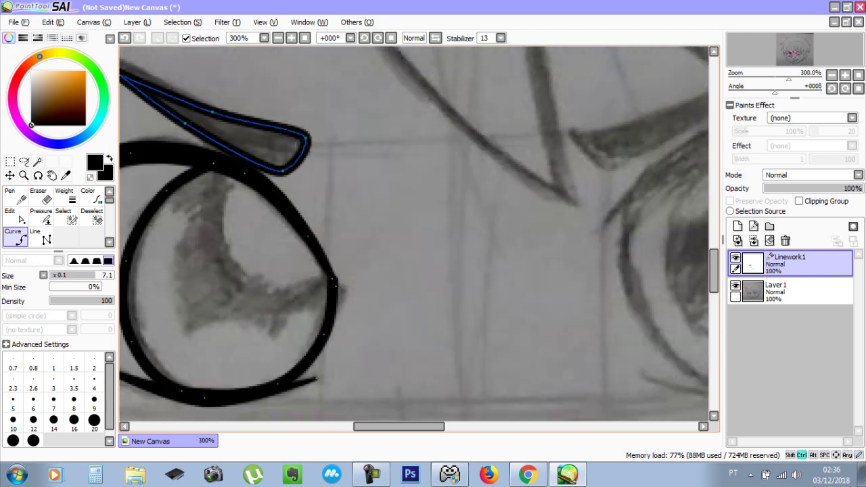
pyautogui.scroll(-1, 554, 157)
pyautogui.moveTo(554, 157); pyautogui.dragTo(257, 210)
pyautogui.click(212, 222)
pyautogui.click(242, 248)
pyautogui.click(214, 226)
# - Trace the right eye's upper lash line down to its outer tip and make the outer corner point pointed
pyautogui.scroll(2, 394, 151)
pyautogui.scroll(-1, 395, 151)
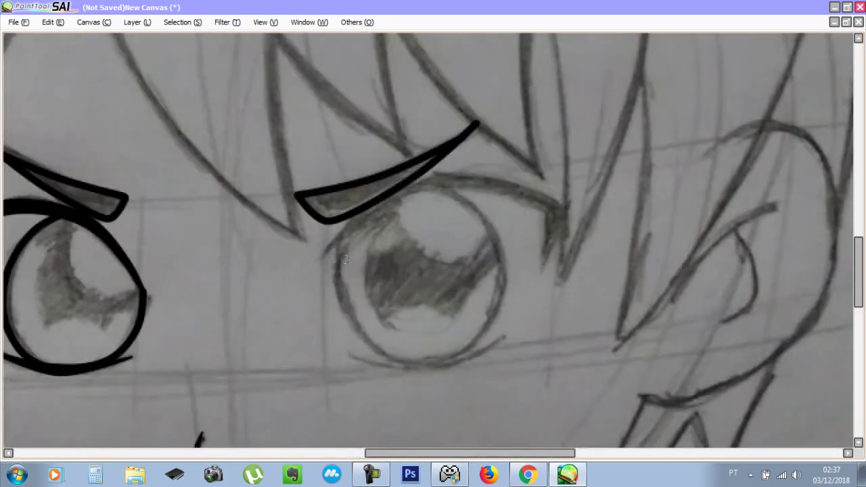
pyautogui.click(319, 257)
pyautogui.click(565, 200)
pyautogui.doubleClick(535, 275)
pyautogui.press('Tab')
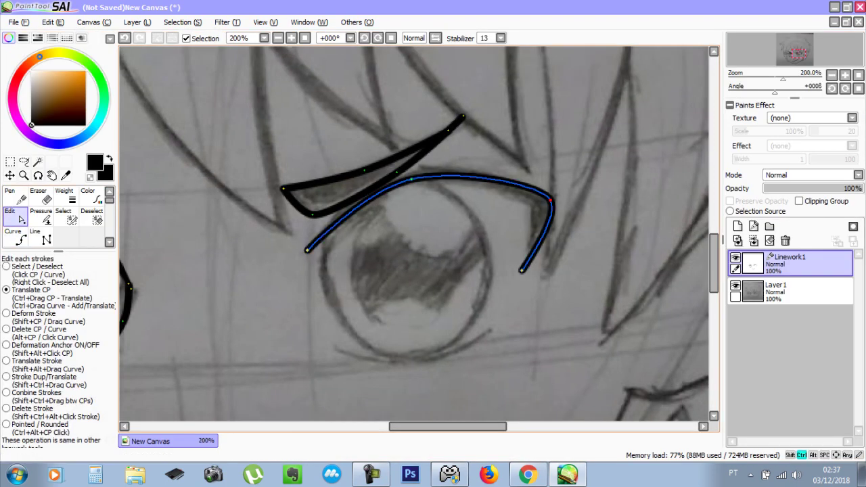
pyautogui.keyDown('ctrl'); pyautogui.keyDown('alt'); pyautogui.click(550, 200); pyautogui.keyUp('alt'); pyautogui.keyUp('ctrl')
# - Thicken the right eye's upper lash line and outer corner with the Pressure tool and taper its ends
pyautogui.press('n')
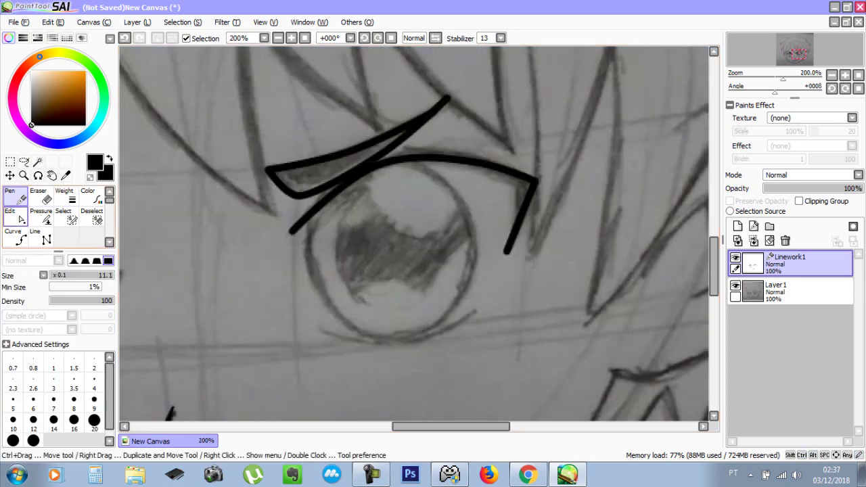
pyautogui.click(41, 215)
pyautogui.moveTo(537, 181); pyautogui.dragTo(599, 181)
pyautogui.moveTo(475, 162); pyautogui.dragTo(542, 162)
pyautogui.moveTo(378, 163); pyautogui.dragTo(445, 163)
pyautogui.moveTo(292, 231); pyautogui.dragTo(226, 231)
# - Trace the right eye's lower lid as a curve below the iris, keeping the panels hidden while drawing
pyautogui.click(15, 237)
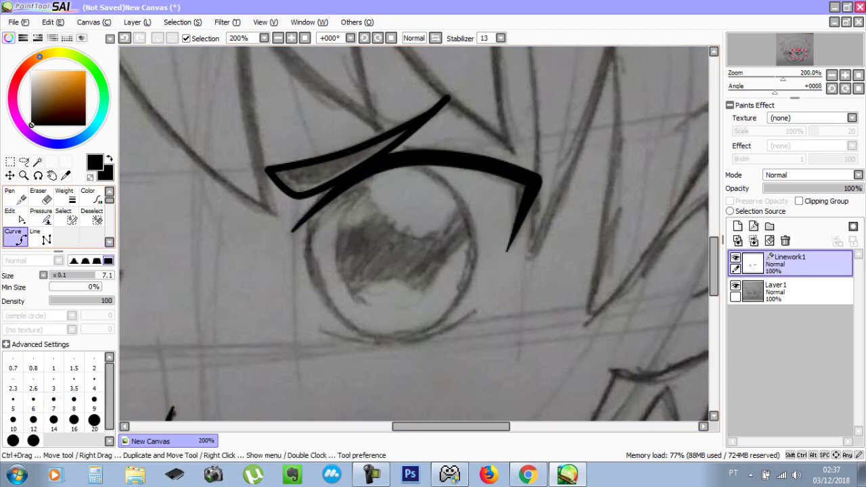
pyautogui.press('Tab')
pyautogui.click(337, 340)
pyautogui.click(424, 343)
pyautogui.doubleClick(494, 317)
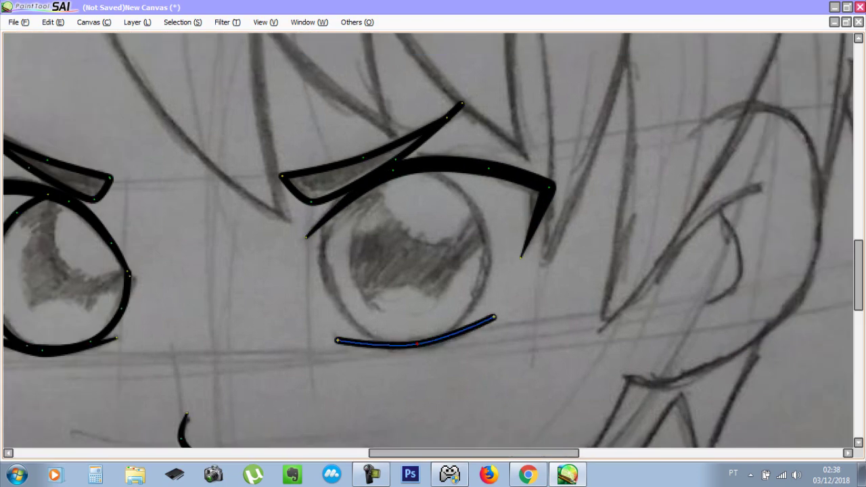
pyautogui.moveTo(324, 322); pyautogui.dragTo(394, 313)
pyautogui.scroll(-1, 369, 251)
pyautogui.press('Tab')
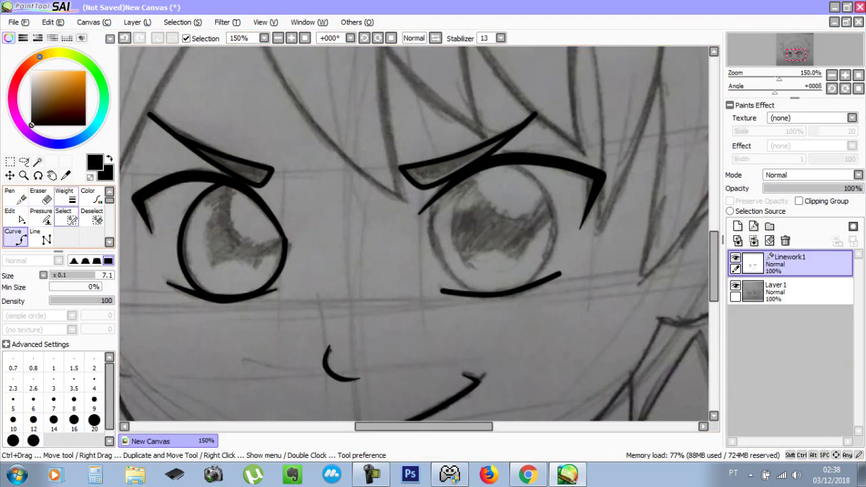
pyautogui.press('ctrl')
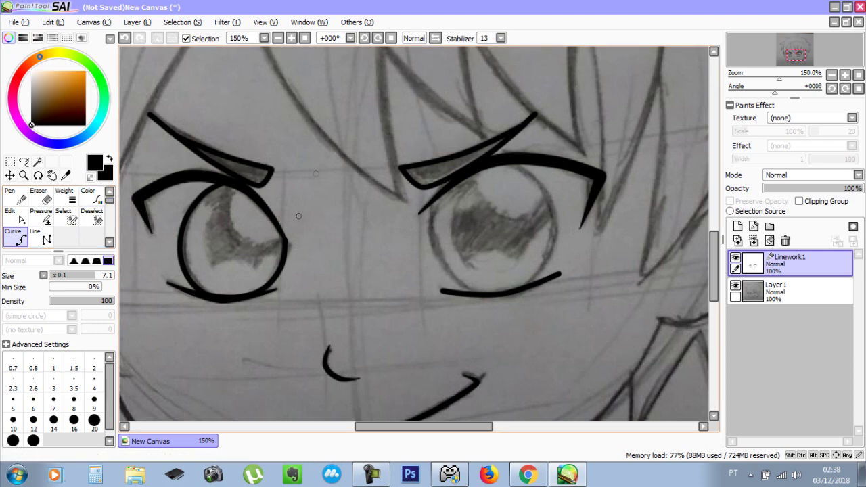
pyautogui.scroll(-2, 357, 202)
pyautogui.scroll(3, 365, 202)
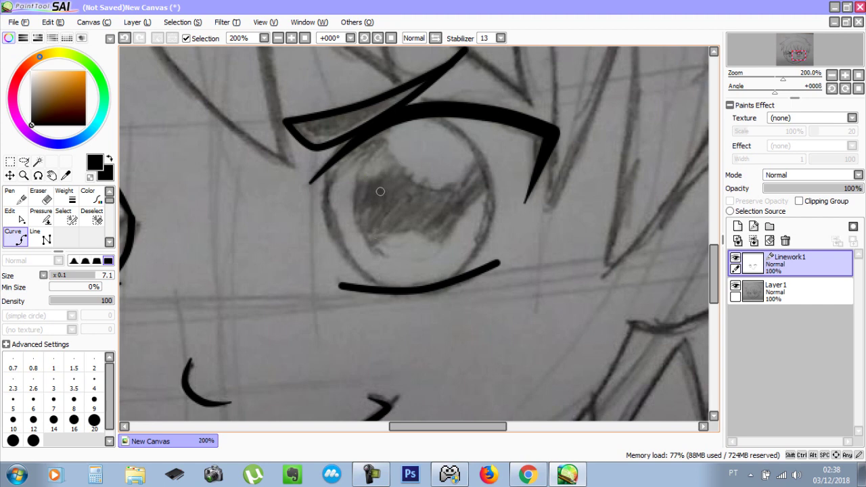
pyautogui.scroll(-2, 354, 233)
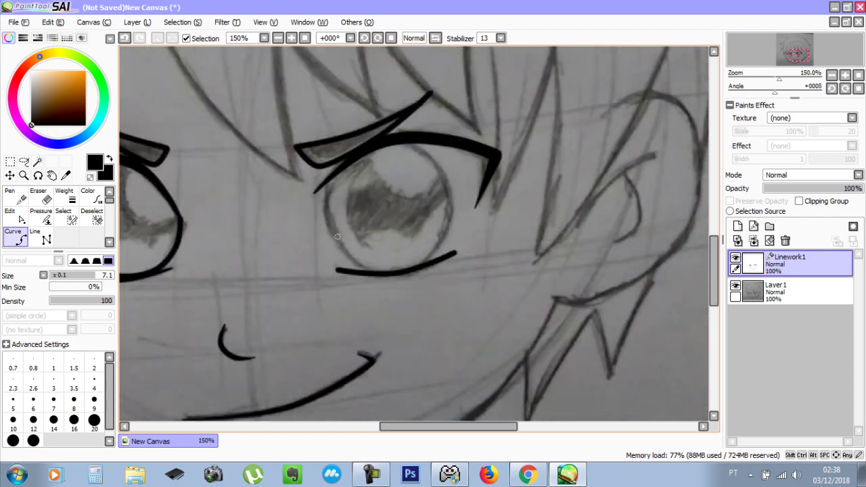
pyautogui.scroll(3, 338, 236)
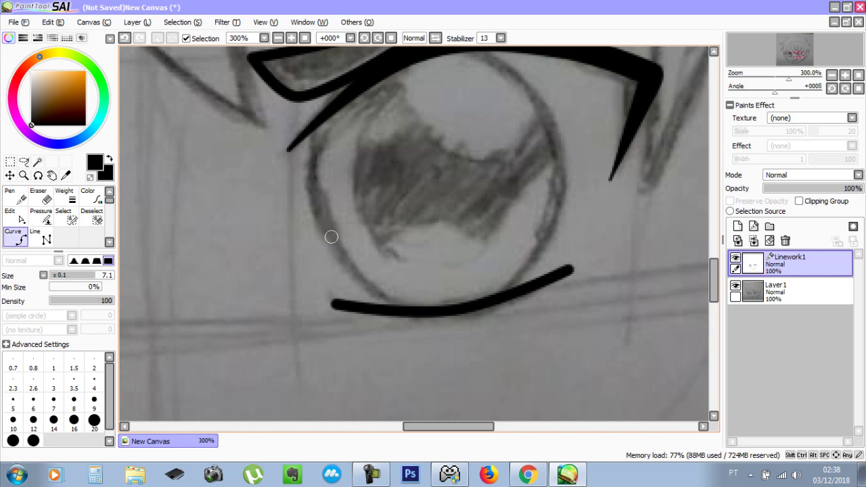
# - Rotate the canvas view through a full turn around the right eye, ending at 0°
pyautogui.press('Delete')
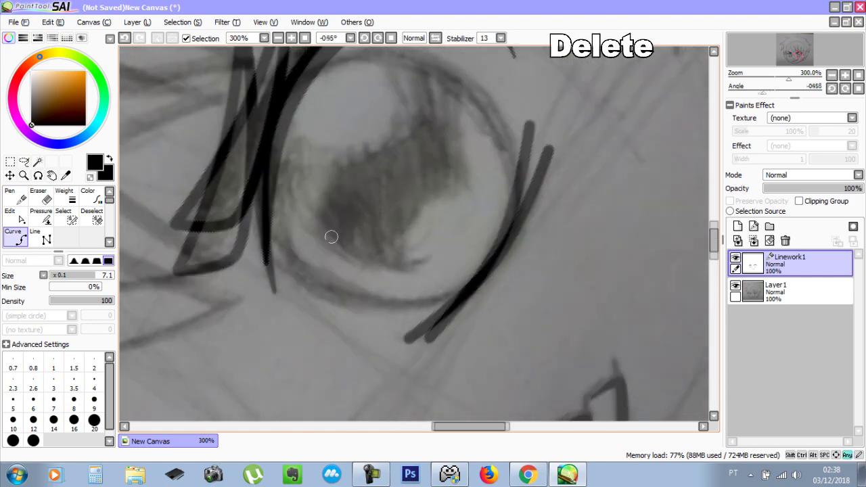
pyautogui.press('Delete')
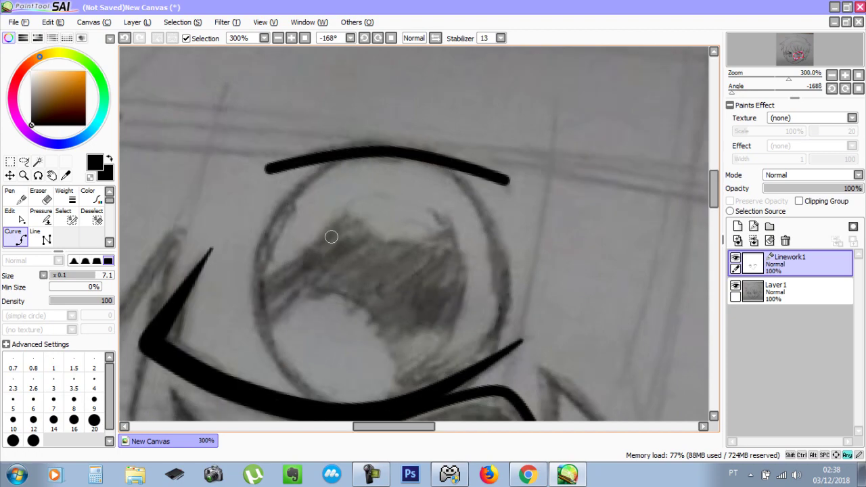
pyautogui.press('Delete')
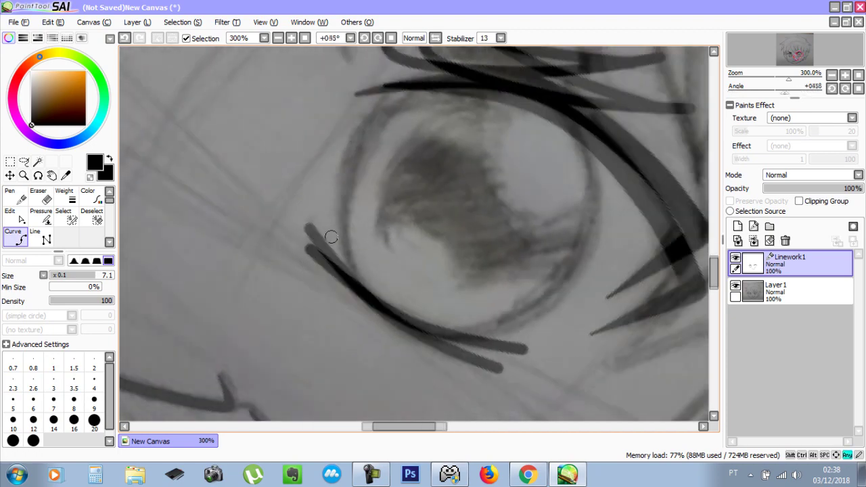
pyautogui.press('Delete')
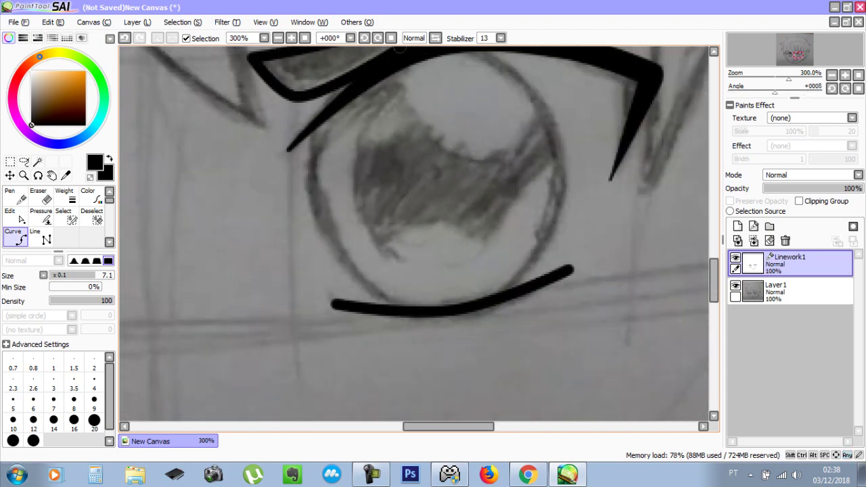
# - Draw a closed circle over the right iris with the Curve tool by rotating the canvas one full turn, and reset the rotation to 0°
pyautogui.scroll(-2, 393, 233)
pyautogui.scroll(2, 392, 239)
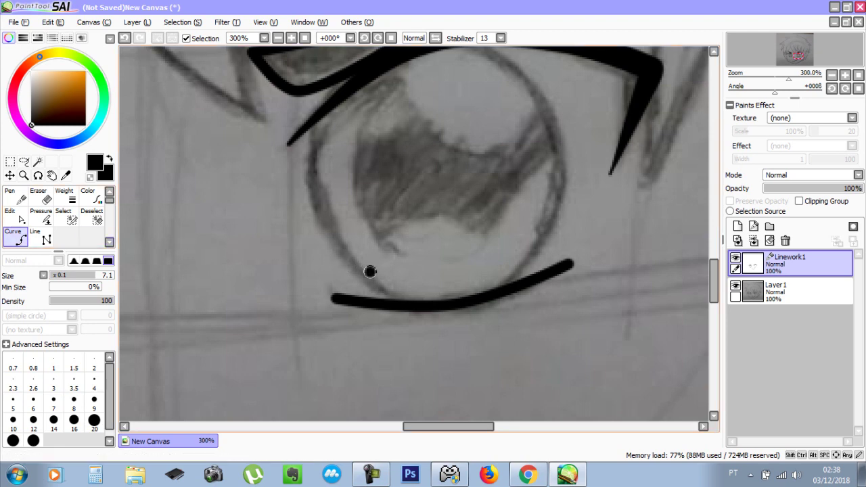
pyautogui.press('Delete')
pyautogui.press('Delete')
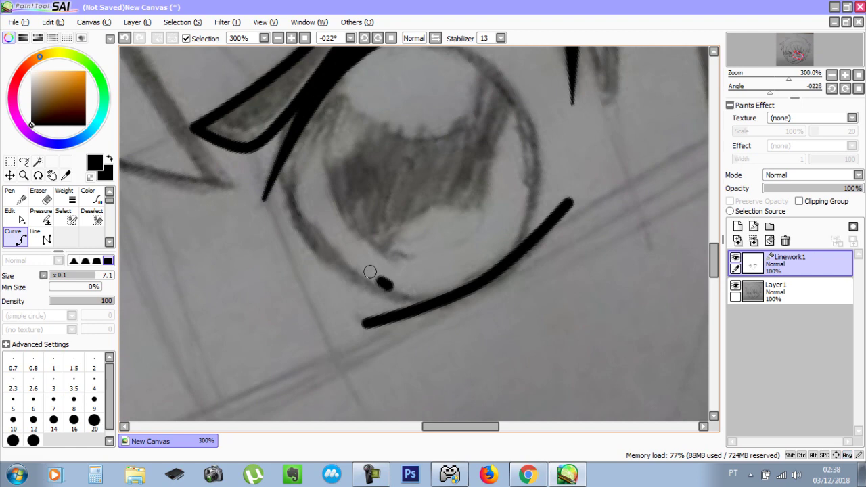
pyautogui.press('Delete')
pyautogui.press('Delete')
pyautogui.press('Delete')
pyautogui.press('Delete')
pyautogui.press('Delete')
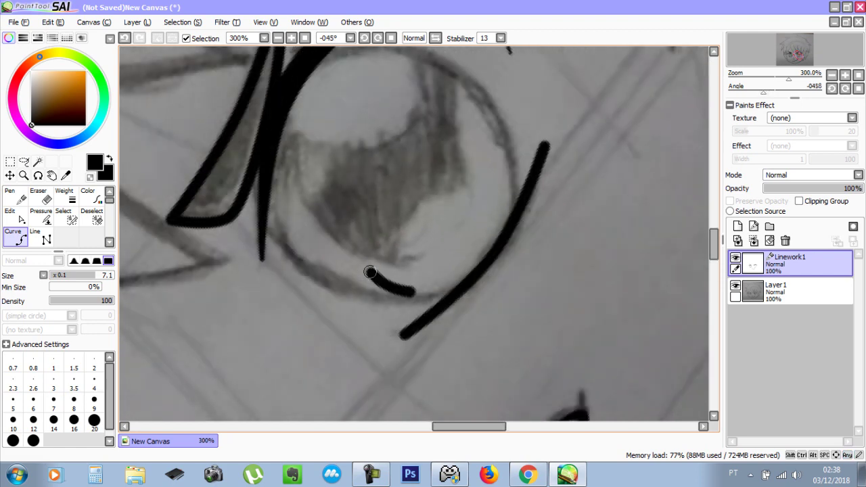
pyautogui.press('Delete')
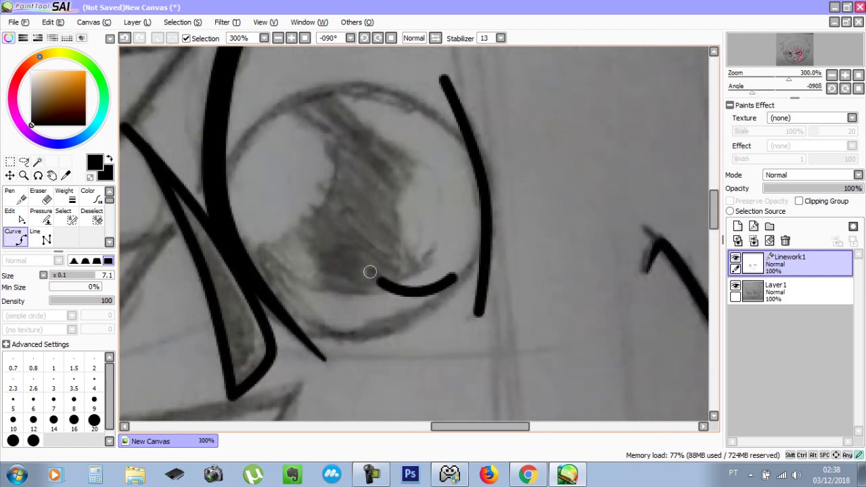
pyautogui.press('Delete')
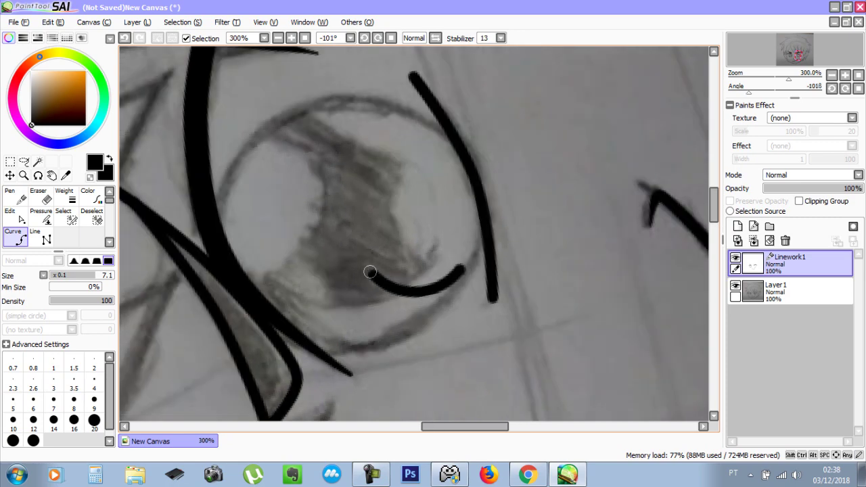
pyautogui.press('Delete')
pyautogui.press('Delete')
pyautogui.press('Delete')
pyautogui.press('Delete')
pyautogui.press('Delete')
pyautogui.press('Delete')
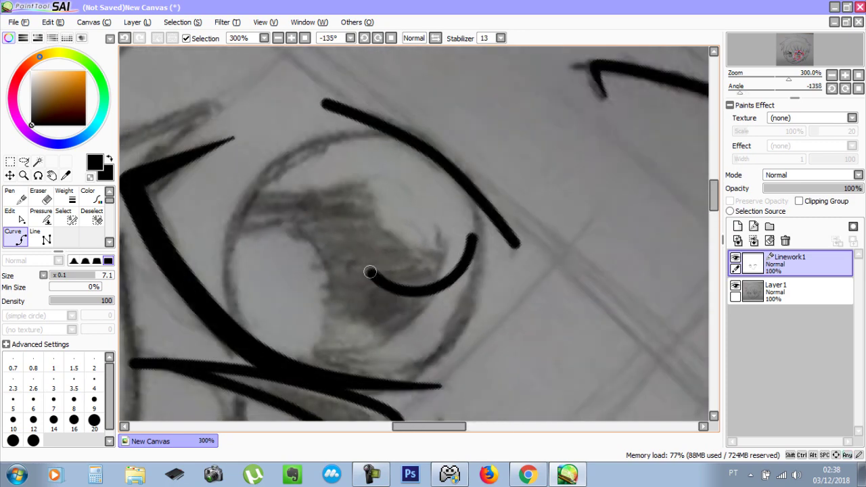
pyautogui.press('Delete')
pyautogui.press('Delete')
pyautogui.press('Delete')
pyautogui.press('Delete')
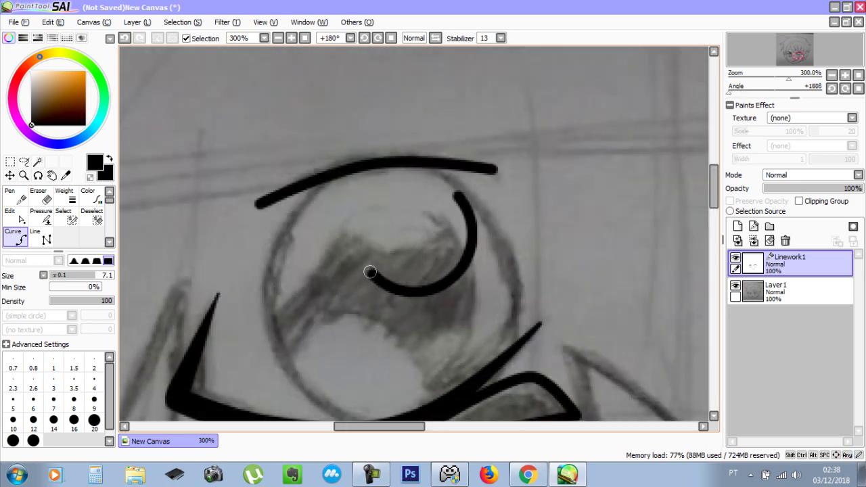
pyautogui.press('Delete')
pyautogui.press('Delete')
pyautogui.press('Delete')
pyautogui.press('Delete')
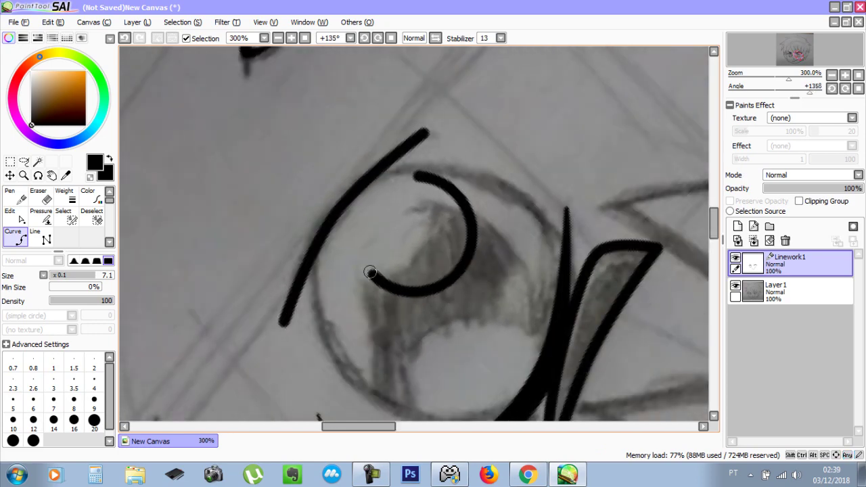
pyautogui.press('Delete')
pyautogui.press('Delete')
pyautogui.press('Delete')
pyautogui.press('Delete')
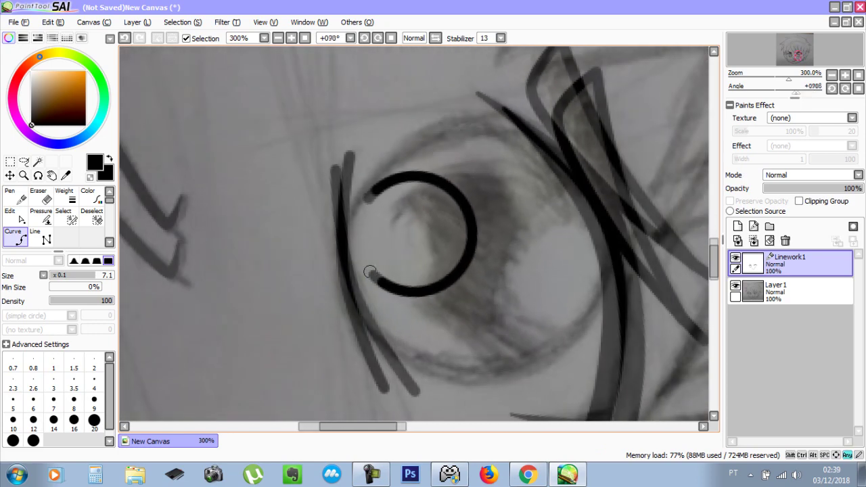
pyautogui.press('Delete')
pyautogui.press('Delete')
pyautogui.press('Delete')
pyautogui.press('Delete')
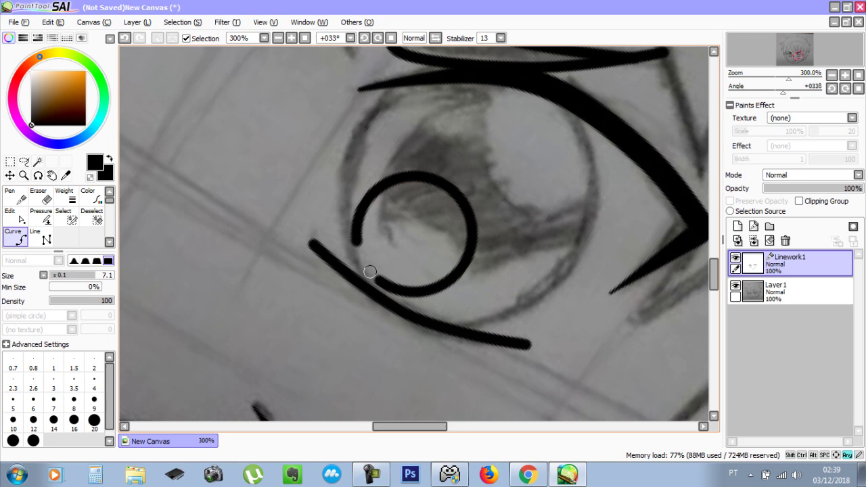
pyautogui.press('Delete')
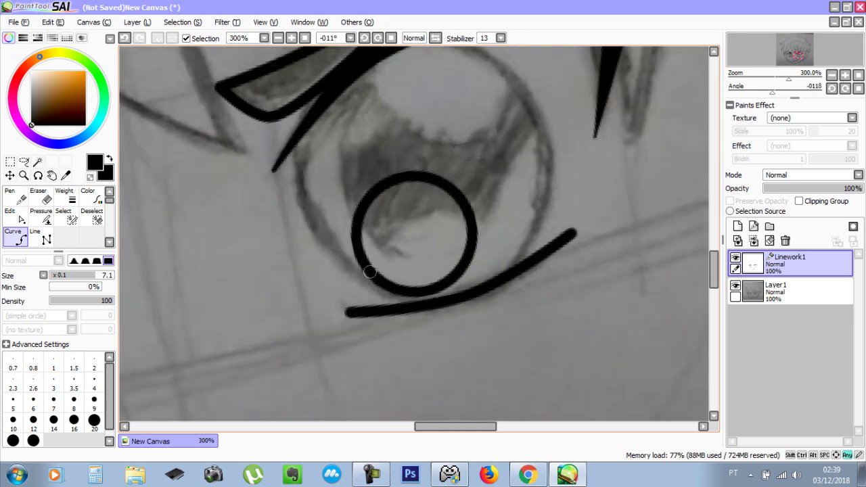
pyautogui.click(371, 274)
pyautogui.press('Escape')
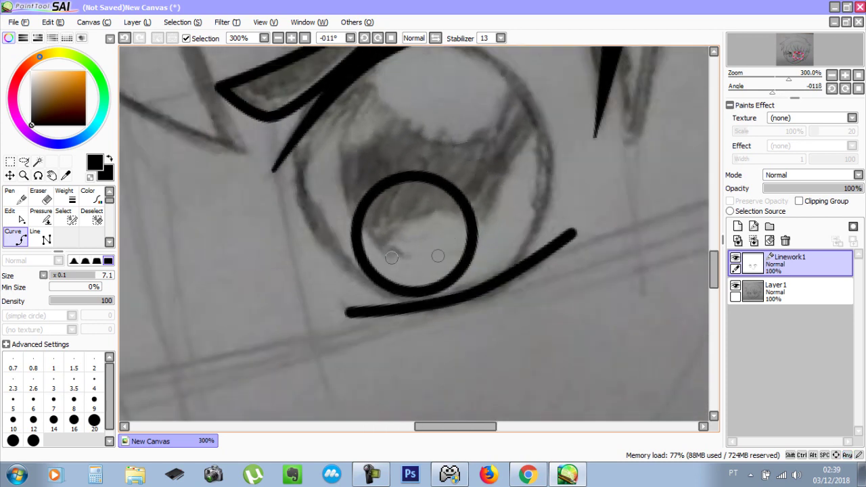
pyautogui.click(390, 38)
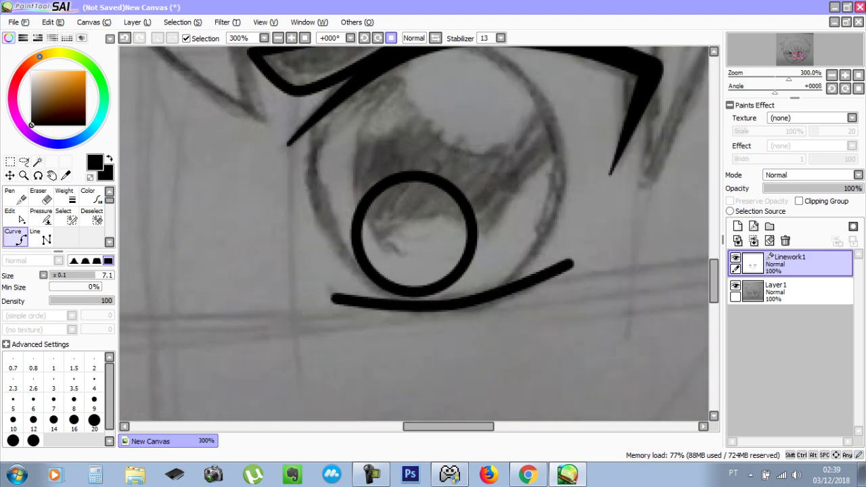
# - Select the circle stroke, enlarge it proportionally with Transform and place it over the right eye's sketched iris
pyautogui.scroll(-2, 438, 259)
pyautogui.scroll(2, 433, 264)
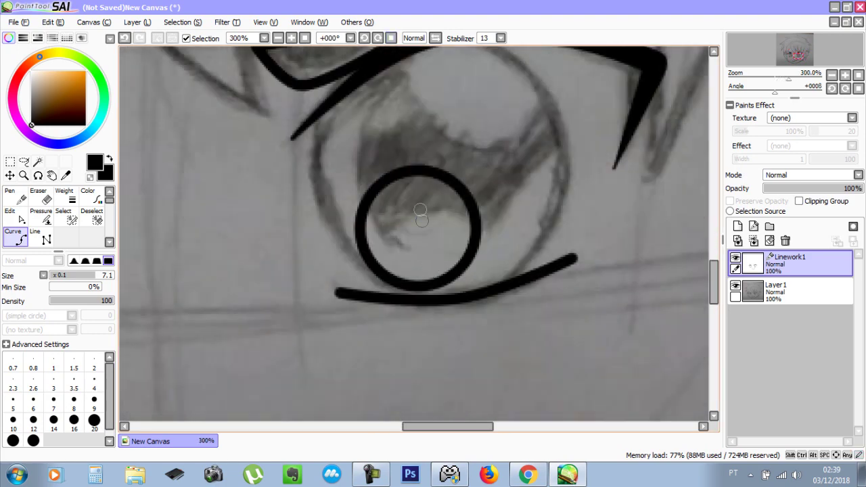
pyautogui.scroll(-2, 455, 227)
pyautogui.scroll(2, 467, 219)
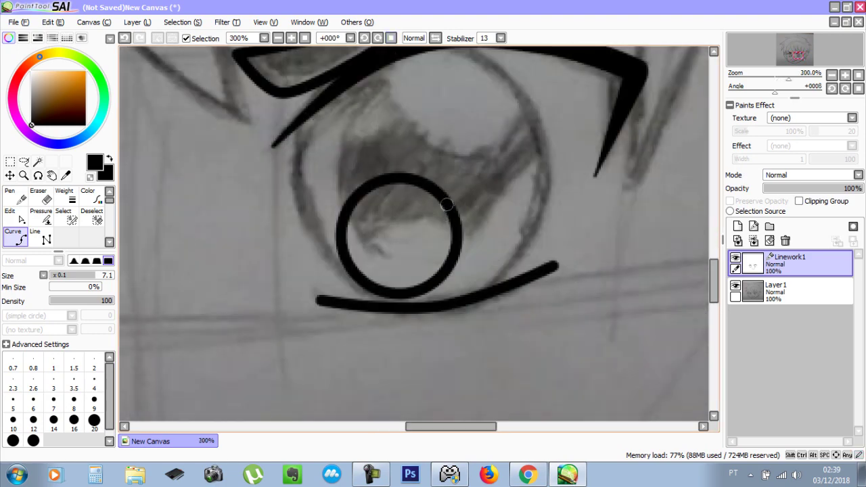
pyautogui.press('ctrl')
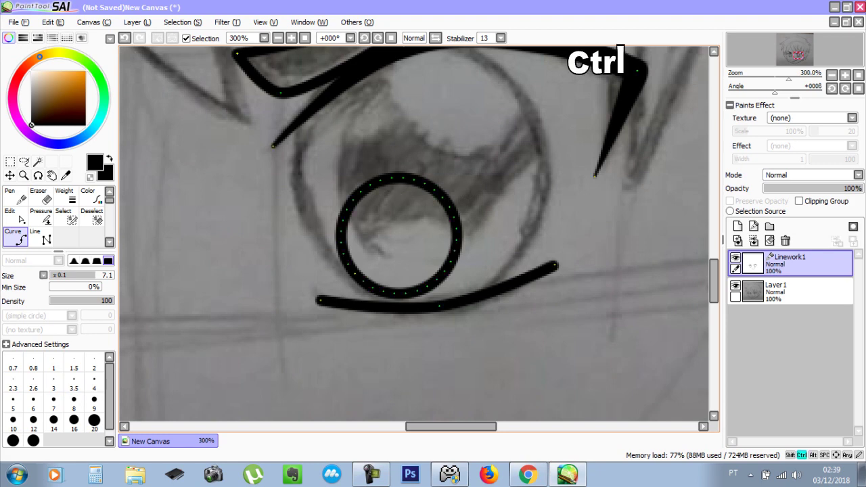
pyautogui.moveTo(324, 153); pyautogui.dragTo(557, 309)
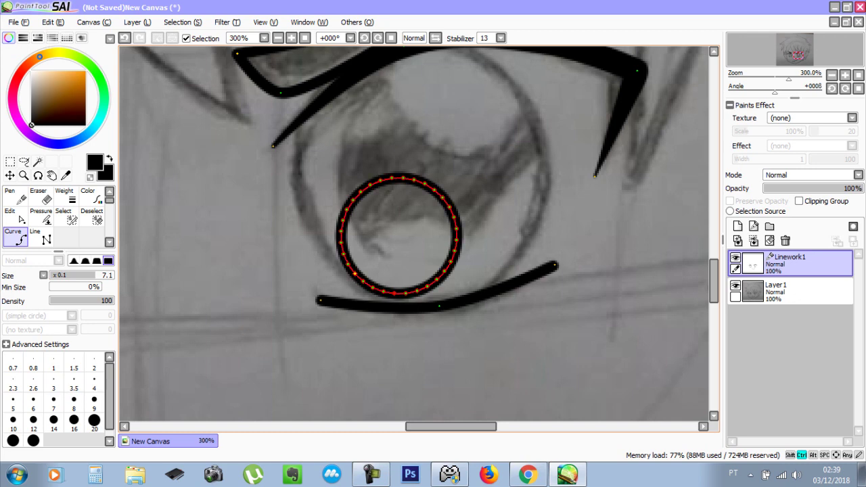
pyautogui.moveTo(314, 152); pyautogui.dragTo(473, 284)
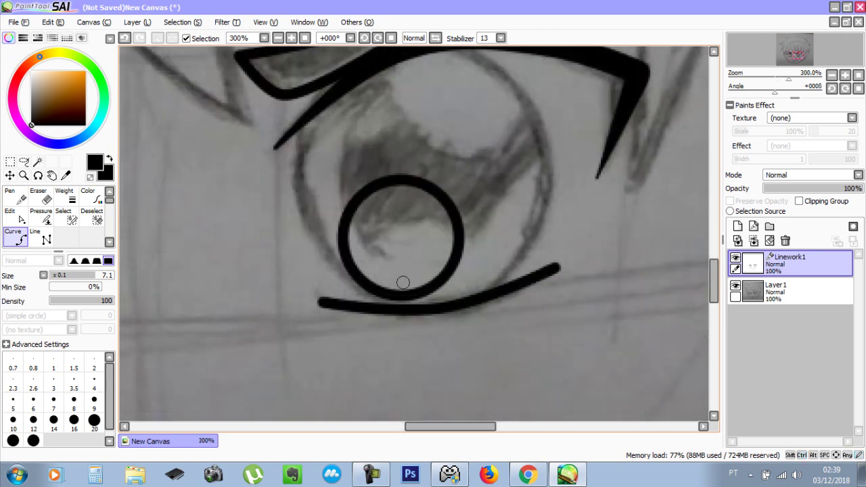
pyautogui.hotkey('ctrl', 't')
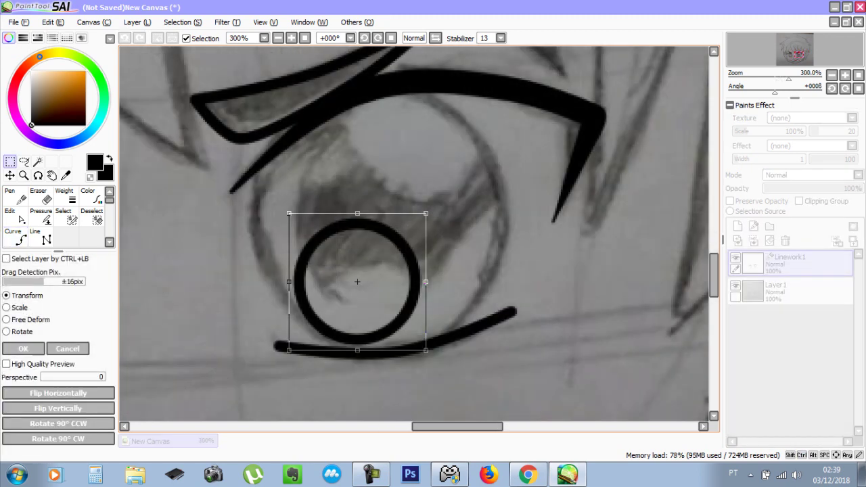
pyautogui.press('shift')
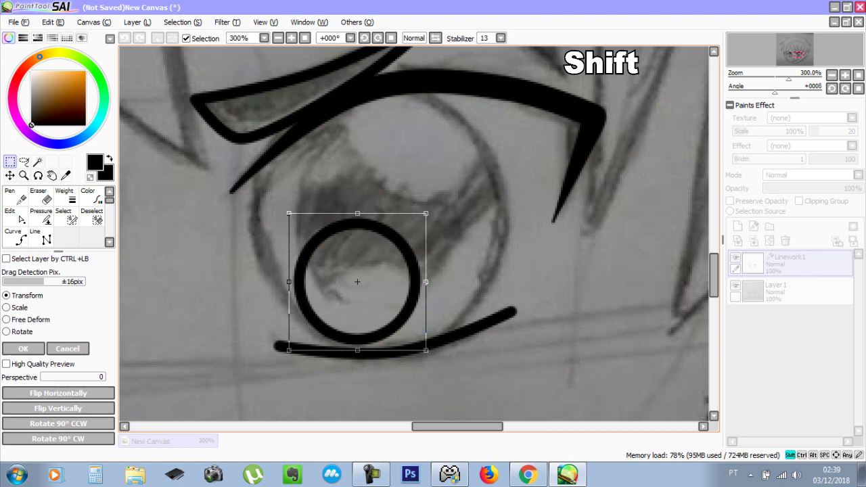
pyautogui.moveTo(425, 214); pyautogui.dragTo(567, 72)
pyautogui.moveTo(427, 211); pyautogui.dragTo(378, 220)
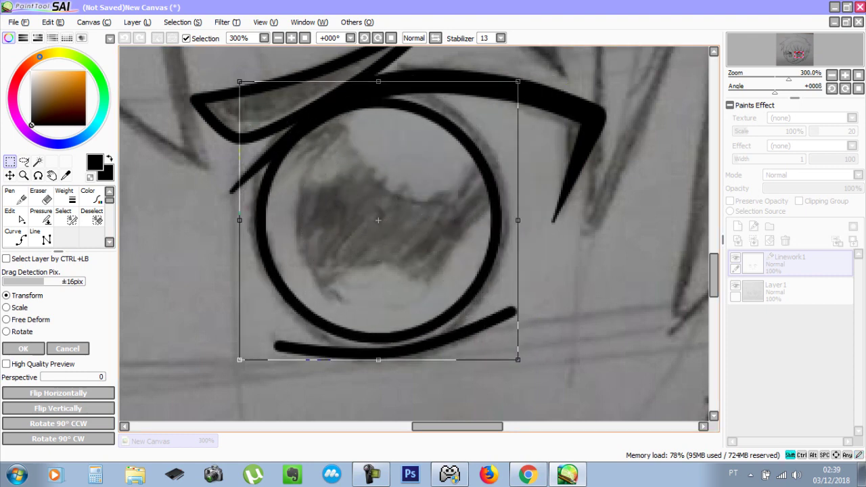
# - Fine-tune the circle's size and position to fit the iris between both eyelids, and apply the transform
pyautogui.moveTo(517, 359); pyautogui.dragTo(523, 365)
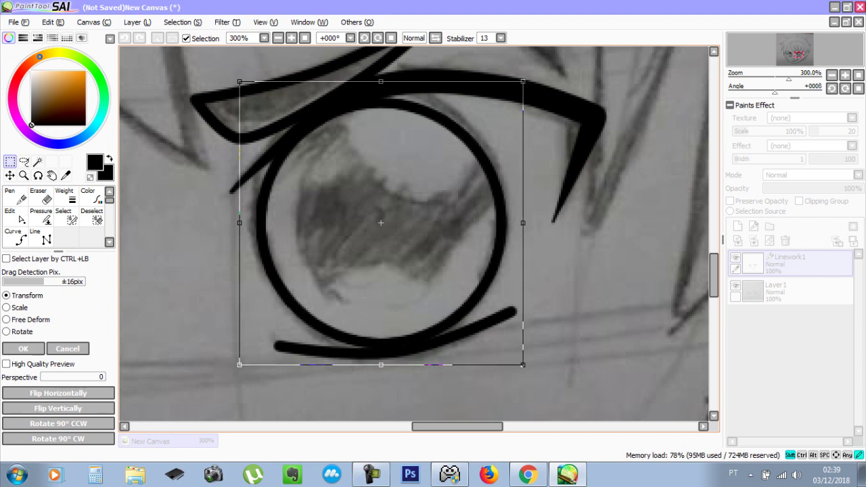
pyautogui.moveTo(381, 223); pyautogui.dragTo(380, 211)
pyautogui.moveTo(523, 353); pyautogui.dragTo(532, 362)
pyautogui.moveTo(384, 216); pyautogui.dragTo(380, 218)
pyautogui.press('Return')
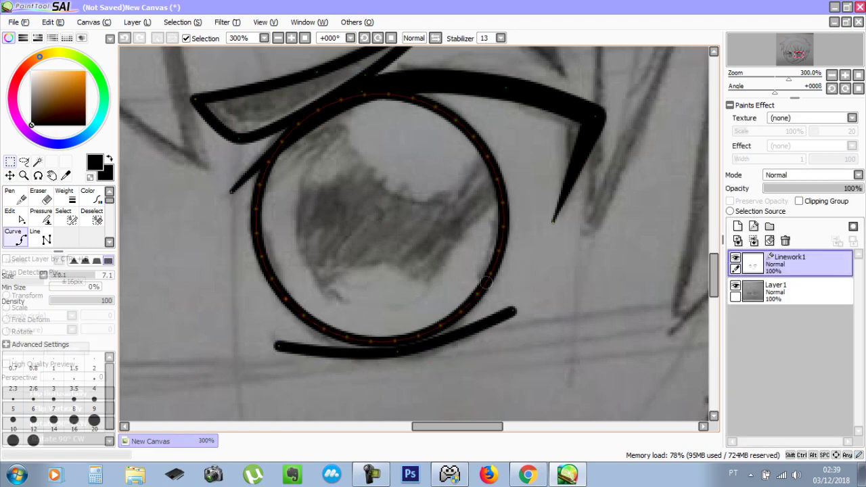
pyautogui.press('ctrl')
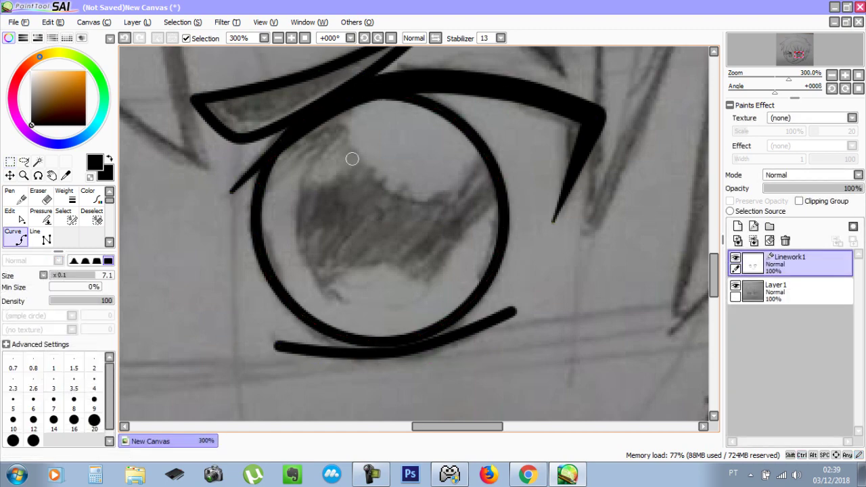
# - Trace the jawline around the chin up to the right ear as a curve and adjust its lowest part to the sketch
pyautogui.scroll(-2, 369, 160)
pyautogui.scroll(1, 376, 163)
pyautogui.scroll(-4, 377, 164)
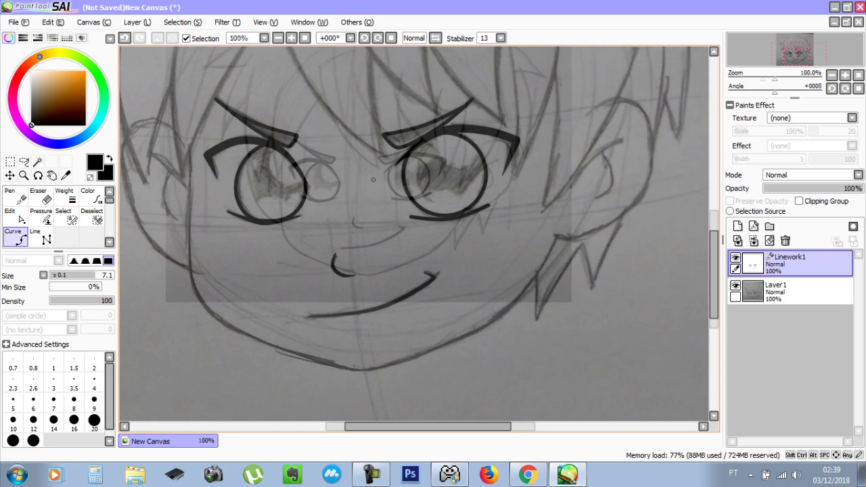
pyautogui.scroll(2, 458, 286)
pyautogui.scroll(-1, 459, 286)
pyautogui.scroll(-2, 459, 285)
pyautogui.scroll(1, 459, 285)
pyautogui.click(458, 279)
pyautogui.click(564, 230)
pyautogui.doubleClick(601, 176)
pyautogui.scroll(2, 598, 188)
pyautogui.scroll(-3, 416, 327)
pyautogui.scroll(3, 384, 340)
pyautogui.moveTo(383, 340); pyautogui.dragTo(383, 336)
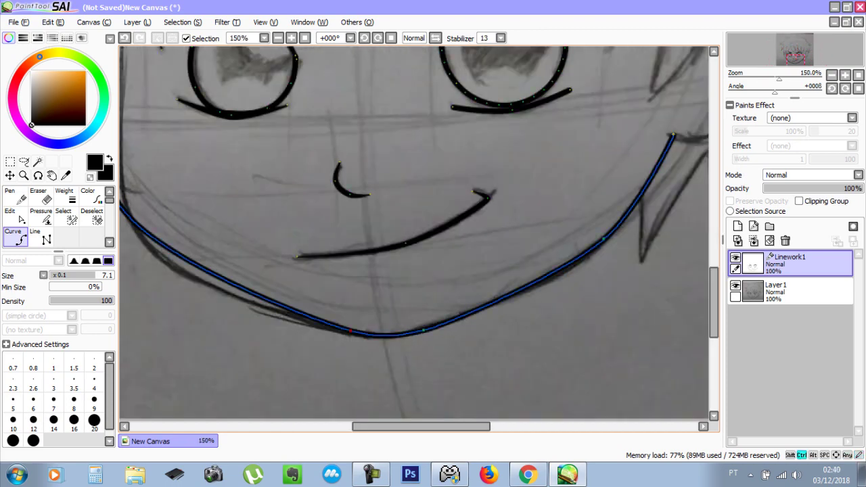
# - Trace the outer contour of the right ear from the jawline's end up to its top and adjust the outer bulge
pyautogui.scroll(-1, 458, 286)
pyautogui.scroll(1, 458, 285)
pyautogui.scroll(-2, 459, 286)
pyautogui.scroll(2, 458, 286)
pyautogui.scroll(-2, 304, 278)
pyautogui.scroll(5, 456, 226)
pyautogui.click(428, 232)
pyautogui.click(518, 232)
pyautogui.scroll(-3, 518, 232)
pyautogui.click(405, 241)
pyautogui.click(429, 163)
pyautogui.click(411, 103)
pyautogui.doubleClick(374, 89)
pyautogui.moveTo(429, 164); pyautogui.dragTo(430, 152)
# - Trace the upper inner fold line of the right ear as a short curve
pyautogui.scroll(4, 356, 169)
pyautogui.click(209, 360)
pyautogui.click(312, 211)
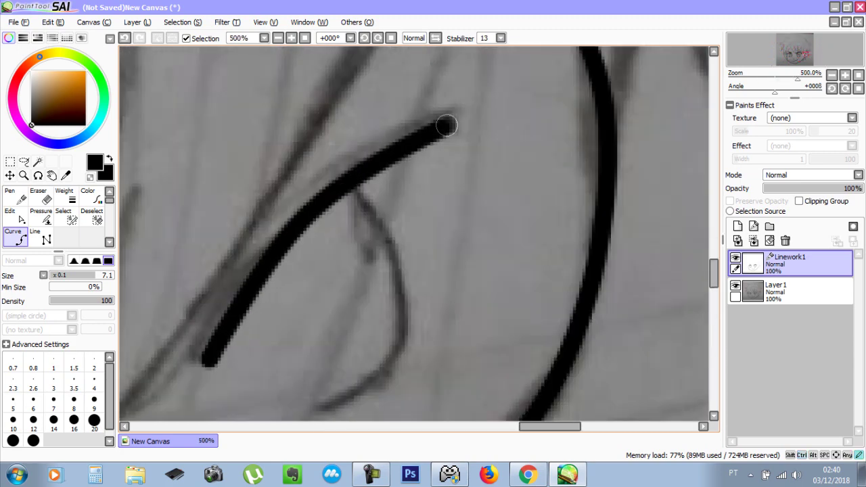
pyautogui.doubleClick(446, 126)
# - Trace the curved inner line branching down from the right ear's fold and reshape it to match the sketch
pyautogui.click(353, 181)
pyautogui.scroll(-3, 354, 182)
pyautogui.click(480, 245)
pyautogui.doubleClick(440, 269)
pyautogui.hotkey('ctrl', 'z')
pyautogui.moveTo(482, 203); pyautogui.dragTo(484, 180)
pyautogui.moveTo(486, 224); pyautogui.dragTo(482, 224)
# - Taper the ends of the right ear's two inner lines with the Pressure tool
pyautogui.click(14, 196)
pyautogui.click(41, 216)
pyautogui.moveTo(449, 248); pyautogui.dragTo(424, 248)
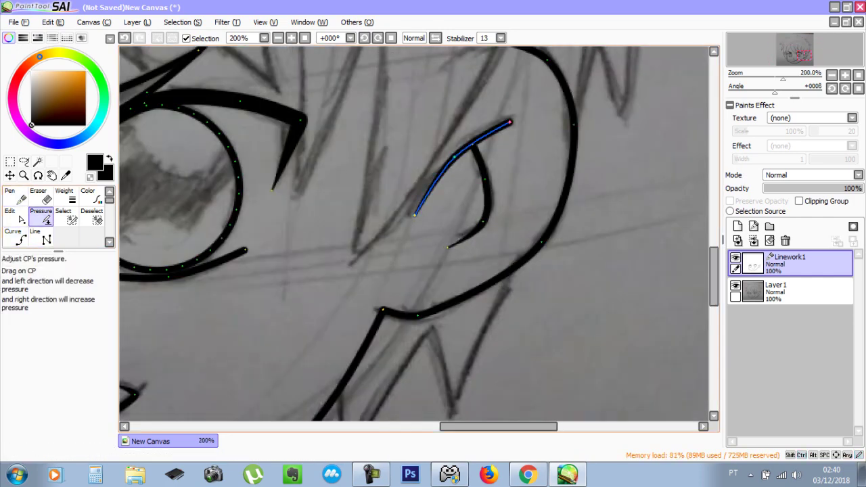
pyautogui.scroll(-3, 456, 188)
pyautogui.scroll(5, 295, 225)
pyautogui.moveTo(431, 195); pyautogui.dragTo(308, 199)
# - Trace the outer contour of the left ear with the Curve tool and reshape it to match the sketch
pyautogui.scroll(-3, 129, 222)
pyautogui.scroll(-3, 430, 231)
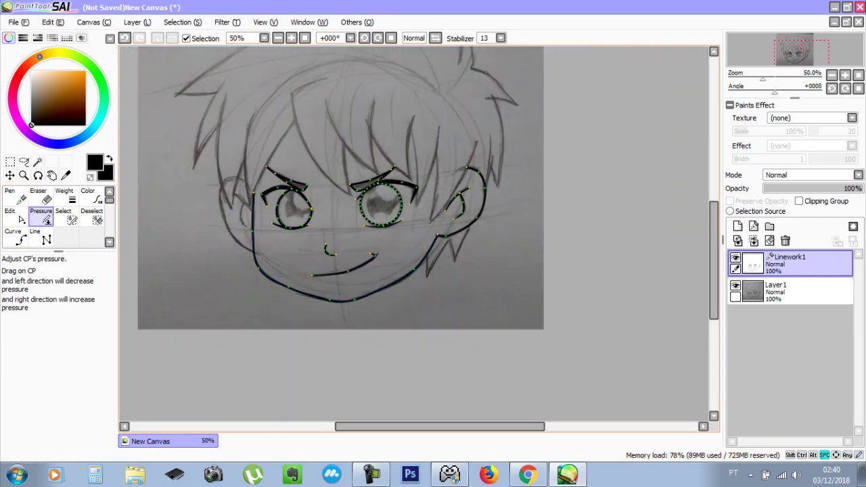
pyautogui.scroll(3, 198, 217)
pyautogui.click(15, 237)
pyautogui.click(364, 320)
pyautogui.click(296, 273)
pyautogui.moveTo(260, 181); pyautogui.dragTo(268, 182)
pyautogui.moveTo(298, 276); pyautogui.dragTo(303, 273)
# - Trace the short upper inner line of the left ear and bend it to follow the sketch
pyautogui.scroll(3, 330, 111)
pyautogui.click(286, 87)
pyautogui.doubleClick(366, 115)
pyautogui.moveTo(330, 101); pyautogui.dragTo(333, 95)
pyautogui.moveTo(286, 88); pyautogui.dragTo(299, 85)
# - Trace the remaining inner fold lines of the left ear, adjust their shape and switch to the Pressure tool
pyautogui.moveTo(358, 288); pyautogui.dragTo(314, 161)
pyautogui.click(230, 110)
pyautogui.doubleClick(374, 244)
pyautogui.click(314, 166)
pyautogui.click(279, 267)
pyautogui.doubleClick(335, 391)
pyautogui.moveTo(334, 391)
pyautogui.mouseDown()
pyautogui.moveTo(347, 382)
pyautogui.moveTo(319, 358)
pyautogui.moveTo(298, 318)
pyautogui.mouseUp()
pyautogui.click(41, 217)
# - Trace the zigzag hair tuft below the right ear with the Curve tool and make its corner points sharp
pyautogui.scroll(-6, 292, 259)
pyautogui.scroll(4, 491, 303)
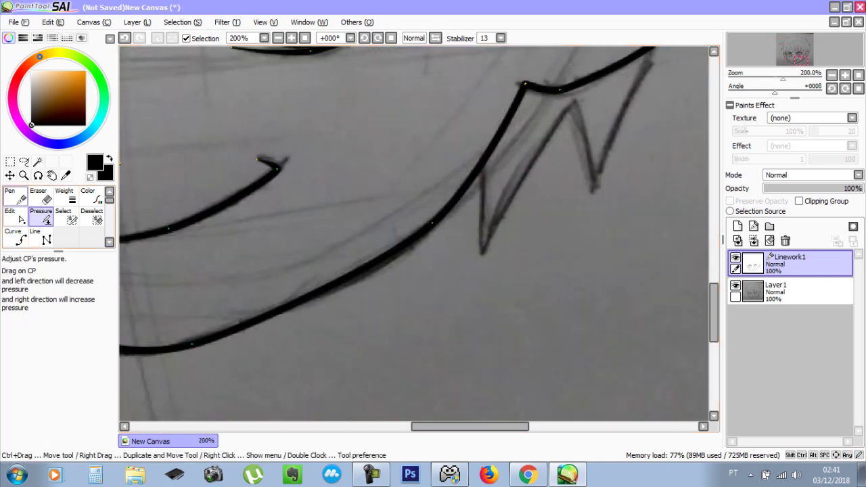
pyautogui.click(15, 236)
pyautogui.moveTo(505, 208); pyautogui.dragTo(363, 262)
pyautogui.click(339, 218)
pyautogui.click(339, 314)
pyautogui.click(432, 156)
pyautogui.click(451, 249)
pyautogui.doubleClick(518, 99)
pyautogui.keyDown('ctrl'); pyautogui.click(452, 249); pyautogui.keyUp('ctrl')
pyautogui.keyDown('ctrl'); pyautogui.click(433, 155); pyautogui.keyUp('ctrl')
pyautogui.keyDown('ctrl'); pyautogui.click(338, 314); pyautogui.keyUp('ctrl')
# - Reshape the strands of the hair tuft below the right ear so that their edges curve slightly
pyautogui.scroll(3, 337, 314)
pyautogui.scroll(-3, 308, 355)
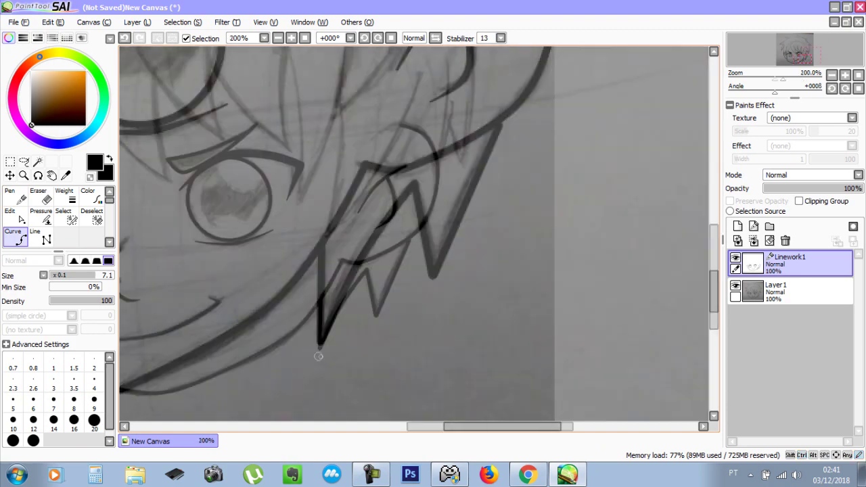
pyautogui.scroll(2, 411, 195)
pyautogui.moveTo(434, 262); pyautogui.dragTo(422, 266)
pyautogui.moveTo(522, 206); pyautogui.dragTo(511, 206)
pyautogui.moveTo(528, 136); pyautogui.dragTo(476, 270)
pyautogui.moveTo(535, 192); pyautogui.dragTo(533, 184)
pyautogui.scroll(-4, 316, 253)
pyautogui.scroll(2, 288, 308)
pyautogui.moveTo(274, 338); pyautogui.dragTo(269, 339)
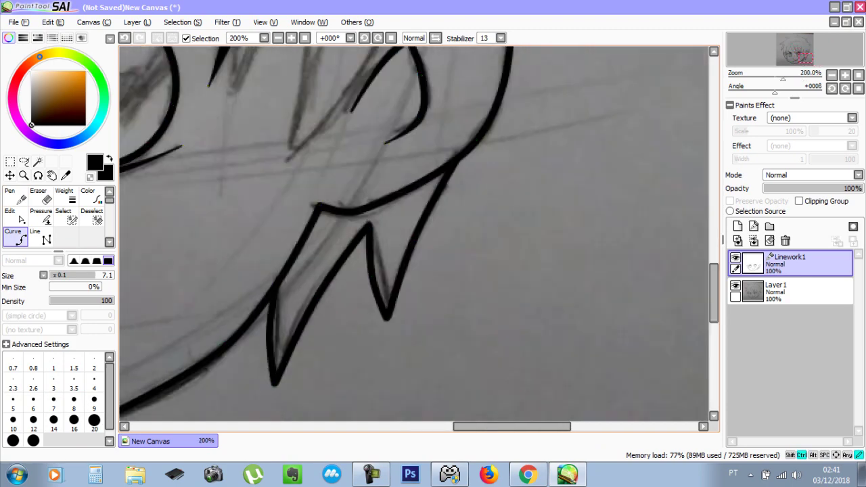
# - Trace the spiky hair outline beside the right ear and continue it up the side of the head
pyautogui.scroll(-4, 291, 352)
pyautogui.scroll(3, 331, 234)
pyautogui.click(375, 340)
pyautogui.click(392, 252)
pyautogui.click(411, 347)
pyautogui.click(426, 193)
pyautogui.doubleClick(392, 65)
# - Continue tracing the hair outline up the upper right side of the head, including the upright spike and its short inner edge
pyautogui.scroll(-1, 377, 324)
pyautogui.scroll(2, 393, 210)
pyautogui.click(371, 312)
pyautogui.click(408, 310)
pyautogui.click(474, 342)
pyautogui.click(369, 220)
pyautogui.click(281, 192)
pyautogui.moveTo(281, 192); pyautogui.dragTo(454, 349)
pyautogui.click(462, 286)
pyautogui.click(415, 197)
pyautogui.click(423, 269)
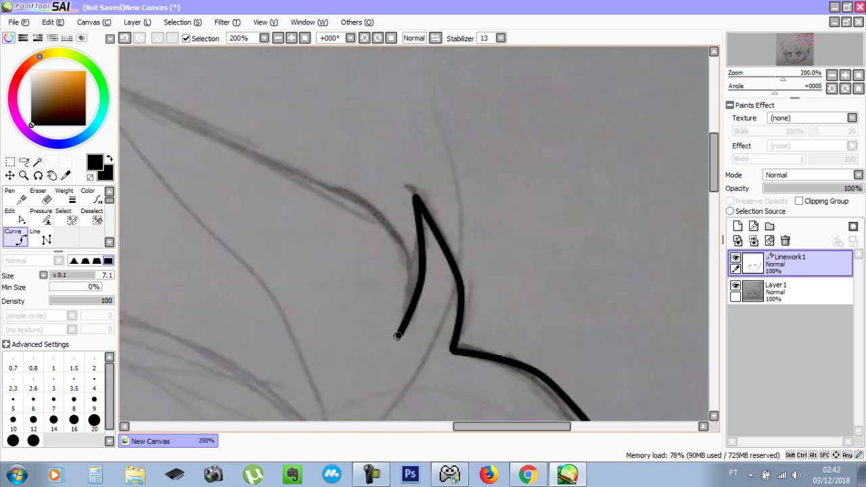
pyautogui.doubleClick(398, 336)
# - Trace the hair outline across the upper right of the head to the pointed crown tuft and down its inner edge
pyautogui.moveTo(417, 287); pyautogui.dragTo(572, 315)
pyautogui.moveTo(271, 148); pyautogui.dragTo(490, 302)
pyautogui.click(394, 222)
pyautogui.click(438, 313)
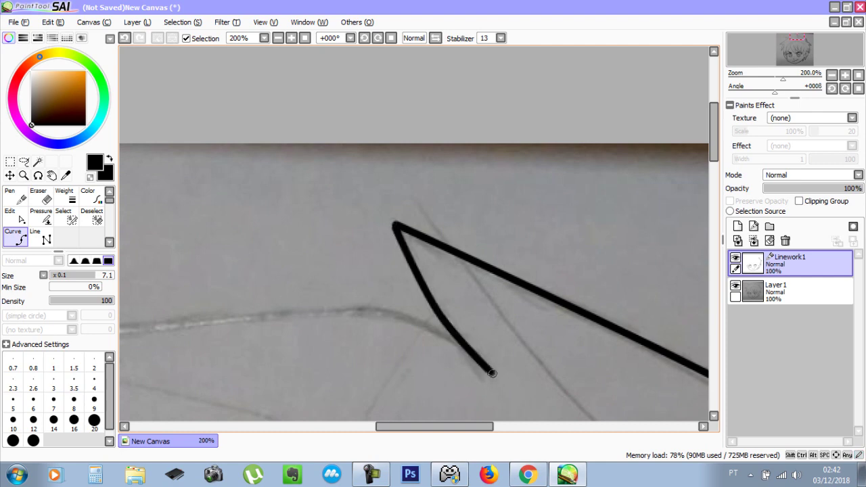
pyautogui.doubleClick(493, 372)
# - Trace the top hair outline from the crown tuft leftward to the pointed upper-left tuft and back along its lower edge
pyautogui.scroll(-4, 483, 270)
pyautogui.press('Tab')
pyautogui.moveTo(514, 223); pyautogui.dragTo(564, 107)
pyautogui.scroll(3, 616, 101)
pyautogui.scroll(3, 612, 99)
pyautogui.click(613, 98)
pyautogui.moveTo(631, 166); pyautogui.dragTo(810, 277)
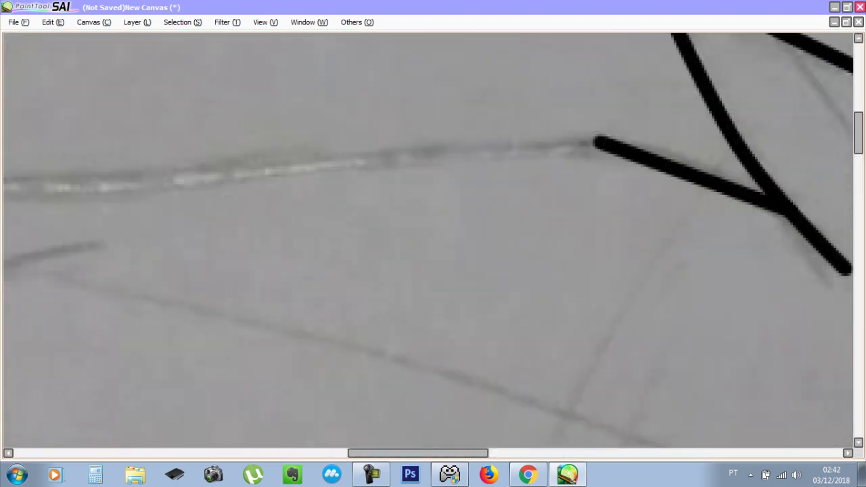
pyautogui.click(599, 142)
pyautogui.click(135, 184)
pyautogui.moveTo(135, 184); pyautogui.dragTo(850, 169)
pyautogui.click(332, 171)
pyautogui.click(495, 248)
pyautogui.doubleClick(622, 278)
# - Trace the hair outline sloping down from the upper-left tuft to the large left spike and back inward along its underside
pyautogui.scroll(-1, 622, 276)
pyautogui.click(649, 213)
pyautogui.click(415, 284)
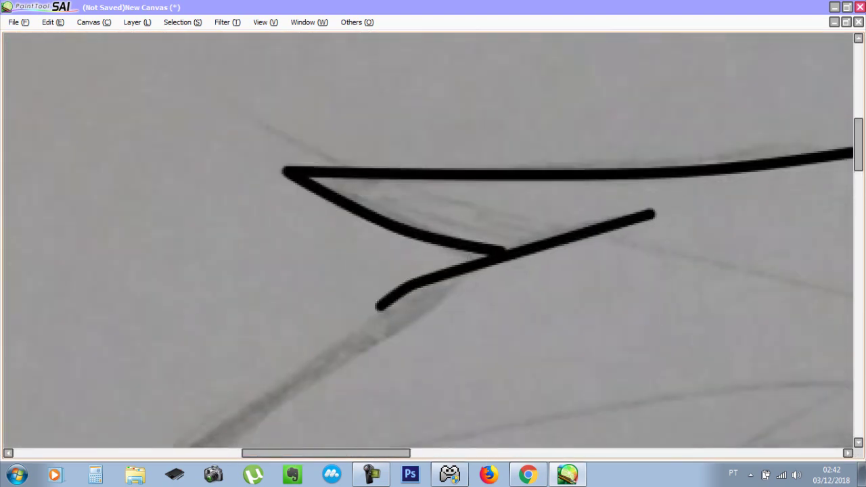
pyautogui.moveTo(378, 307); pyautogui.dragTo(602, 40)
pyautogui.click(176, 364)
pyautogui.click(315, 369)
pyautogui.doubleClick(418, 350)
# - Trace the pointed outer hair lock hanging below the large spike on the left side of the head
pyautogui.scroll(-2, 417, 351)
pyautogui.moveTo(417, 351); pyautogui.dragTo(416, 217)
pyautogui.click(445, 132)
pyautogui.click(376, 239)
pyautogui.doubleClick(349, 392)
pyautogui.click(395, 296)
pyautogui.doubleClick(428, 255)
# - Trace the long pointed hair lock that falls over the left ear, with both of its edges
pyautogui.click(449, 166)
pyautogui.click(420, 326)
pyautogui.moveTo(433, 426); pyautogui.dragTo(406, 182)
pyautogui.doubleClick(437, 275)
pyautogui.click(436, 275)
pyautogui.click(449, 184)
pyautogui.doubleClick(473, 119)
pyautogui.moveTo(454, 138); pyautogui.dragTo(379, 236)
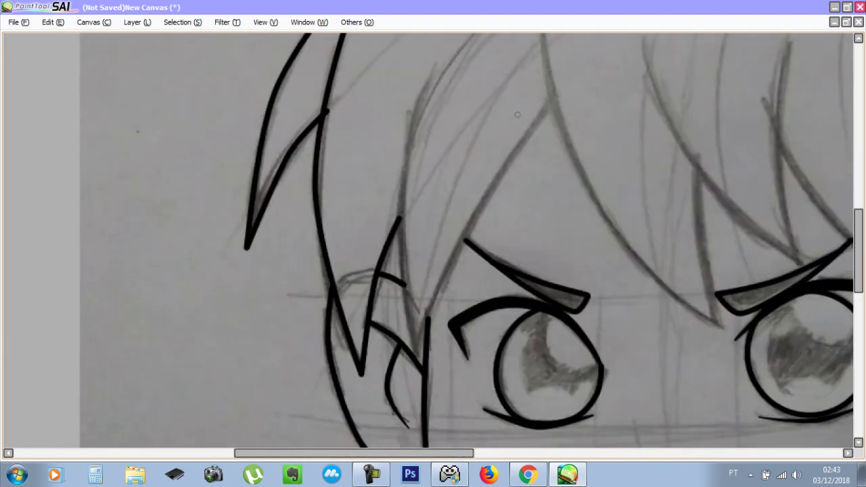
# - Trace the pointed lock running between the left ear and left eyebrow, undoing the last two strokes along the way
pyautogui.click(556, 100)
pyautogui.click(466, 222)
pyautogui.doubleClick(416, 357)
pyautogui.click(415, 356)
pyautogui.click(404, 218)
pyautogui.moveTo(447, 98); pyautogui.dragTo(424, 249)
pyautogui.doubleClick(418, 181)
pyautogui.moveTo(418, 181); pyautogui.dragTo(422, 59)
pyautogui.hotkey('ctrl', 'z')
pyautogui.hotkey('ctrl', 'z')
pyautogui.scroll(3, 360, 164)
pyautogui.scroll(-3, 359, 165)
pyautogui.scroll(-1, 381, 250)
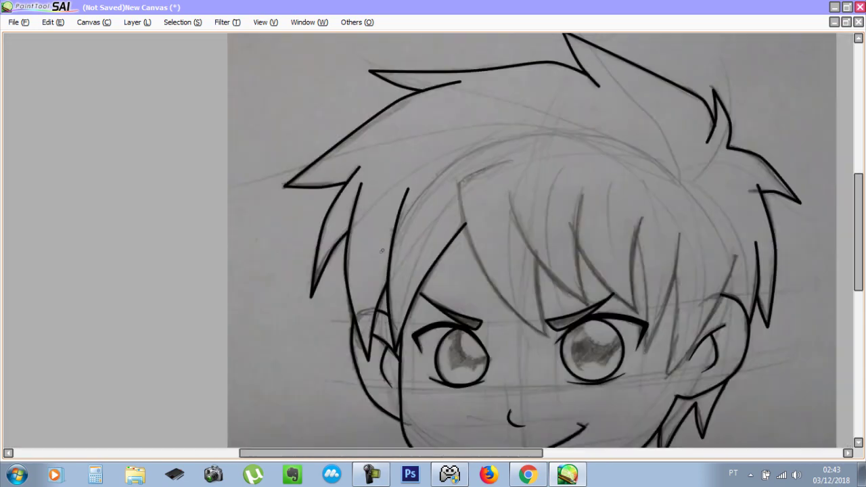
# - Trace the large central fringe lock from the hair parting to its tip between the eyebrows and back up
pyautogui.scroll(2, 531, 197)
pyautogui.click(501, 107)
pyautogui.doubleClick(386, 156)
pyautogui.click(386, 156)
pyautogui.click(461, 362)
pyautogui.moveTo(461, 362); pyautogui.dragTo(364, 111)
pyautogui.doubleClick(463, 223)
pyautogui.moveTo(437, 59); pyautogui.dragTo(457, 189)
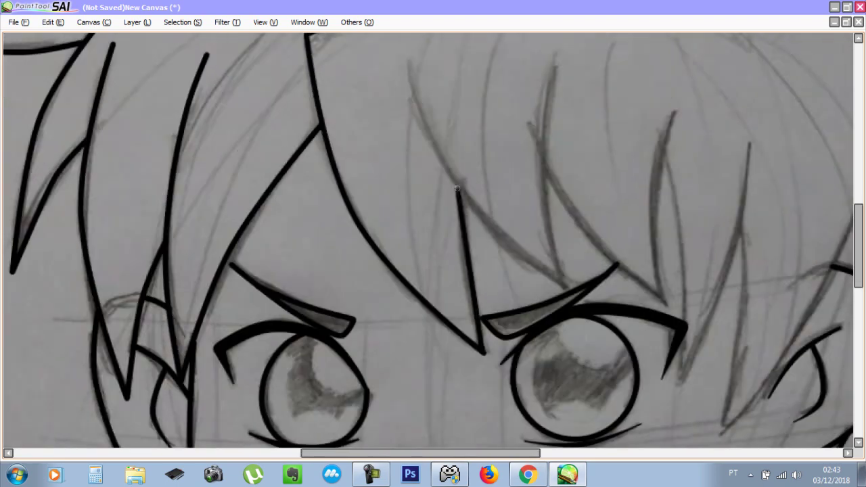
pyautogui.doubleClick(462, 186)
# - Trace the next pointed fringe lock, with its tip at the right eyebrow and its second edge running back up
pyautogui.scroll(-2, 423, 102)
pyautogui.moveTo(423, 101); pyautogui.dragTo(443, 239)
pyautogui.click(433, 234)
pyautogui.click(472, 324)
pyautogui.moveTo(545, 387); pyautogui.dragTo(526, 309)
pyautogui.doubleClick(534, 234)
# - Trace the fringe lock that crosses the outer end of the right eyebrow to a point above the right eye
pyautogui.scroll(3, 536, 397)
pyautogui.moveTo(342, 161); pyautogui.dragTo(329, 254)
pyautogui.scroll(-1, 342, 181)
pyautogui.click(437, 209)
pyautogui.click(497, 311)
pyautogui.doubleClick(600, 399)
pyautogui.click(600, 399)
pyautogui.click(582, 265)
pyautogui.doubleClick(613, 131)
pyautogui.scroll(2, 600, 398)
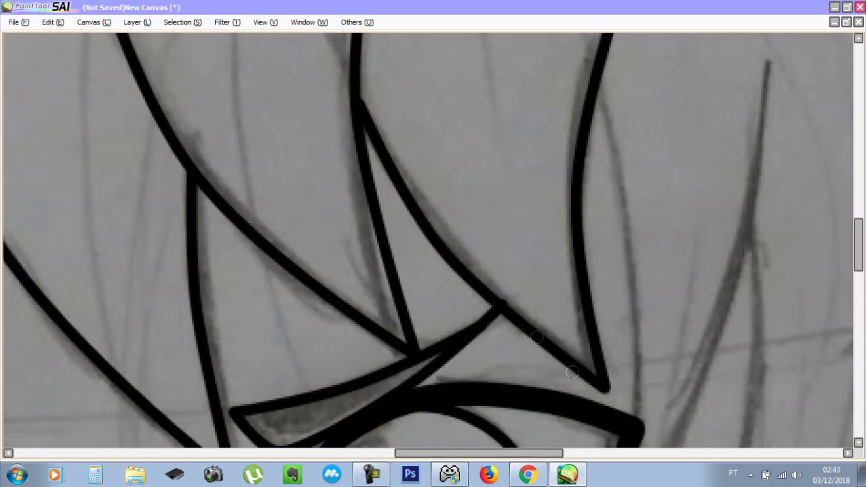
# - Trace the last two pointed fringe locks between the right eye and the right ear
pyautogui.scroll(-2, 521, 178)
pyautogui.scroll(-1, 521, 178)
pyautogui.click(520, 102)
pyautogui.moveTo(542, 189)
pyautogui.mouseDown()
pyautogui.moveTo(535, 326)
pyautogui.moveTo(603, 74)
pyautogui.mouseUp()
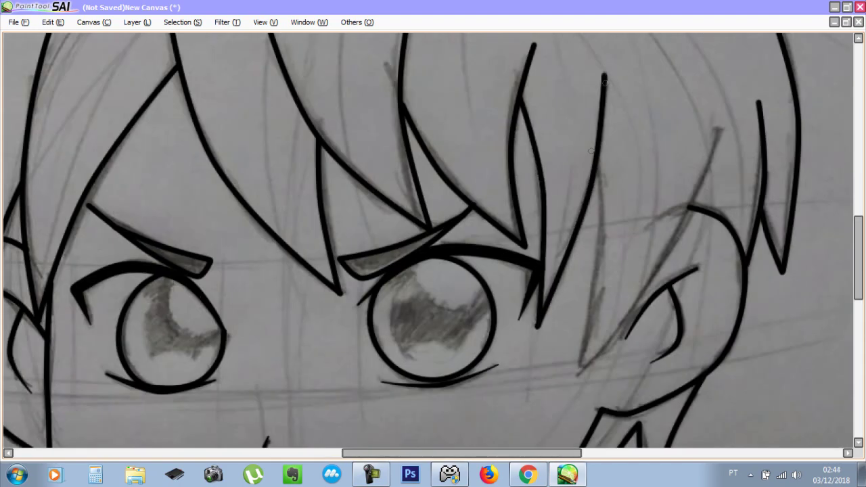
pyautogui.click(600, 251)
pyautogui.doubleClick(581, 368)
pyautogui.click(581, 368)
pyautogui.click(666, 257)
pyautogui.doubleClick(715, 106)
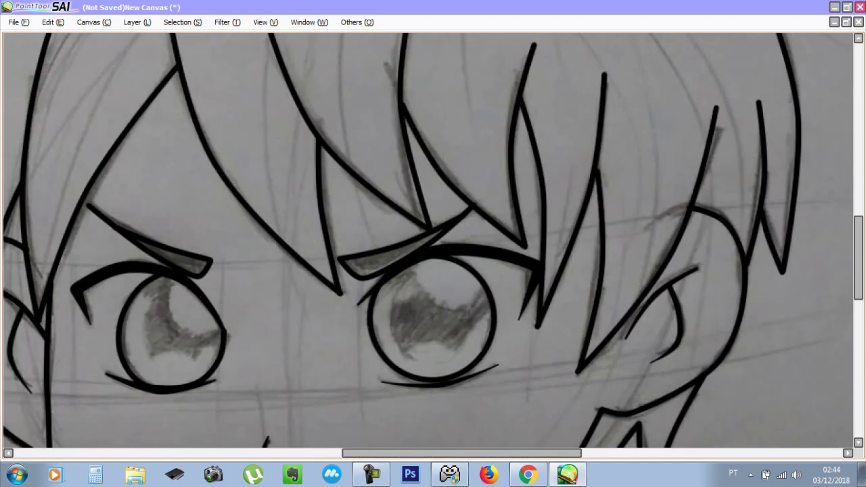
# - Taper the open ends of the newly traced hair strands by lowering their end-point pressure with the Pressure tool
pyautogui.scroll(-3, 675, 248)
pyautogui.scroll(2, 587, 211)
pyautogui.press('Tab')
pyautogui.click(41, 215)
pyautogui.scroll(1, 250, 69)
pyautogui.scroll(1, 250, 69)
pyautogui.moveTo(321, 160); pyautogui.dragTo(257, 162)
pyautogui.moveTo(447, 172); pyautogui.dragTo(384, 174)
pyautogui.moveTo(317, 115); pyautogui.dragTo(254, 117)
pyautogui.scroll(-4, 331, 291)
pyautogui.moveTo(423, 237); pyautogui.dragTo(375, 247)
pyautogui.scroll(3, 427, 238)
pyautogui.moveTo(422, 318); pyautogui.dragTo(358, 321)
pyautogui.moveTo(574, 318); pyautogui.dragTo(511, 321)
pyautogui.scroll(-2, 507, 311)
pyautogui.scroll(2, 582, 345)
pyautogui.moveTo(591, 276); pyautogui.dragTo(529, 279)
pyautogui.moveTo(662, 306); pyautogui.dragTo(600, 309)
pyautogui.scroll(-2, 599, 308)
pyautogui.scroll(3, 663, 369)
pyautogui.moveTo(686, 200); pyautogui.dragTo(628, 203)
# - Thin out the remaining loose line ends in the hair by reducing the pressure of their end points
pyautogui.press('Tab')
pyautogui.scroll(-2, 628, 217)
pyautogui.moveTo(447, 211); pyautogui.dragTo(383, 213)
pyautogui.moveTo(382, 79)
pyautogui.mouseDown()
pyautogui.moveTo(318, 81)
pyautogui.moveTo(507, 259)
pyautogui.mouseUp()
pyautogui.moveTo(426, 161); pyautogui.dragTo(362, 163)
pyautogui.moveTo(241, 154); pyautogui.dragTo(178, 157)
pyautogui.scroll(1, 212, 178)
pyautogui.moveTo(255, 140); pyautogui.dragTo(192, 143)
pyautogui.scroll(-3, 412, 150)
pyautogui.scroll(1, 374, 320)
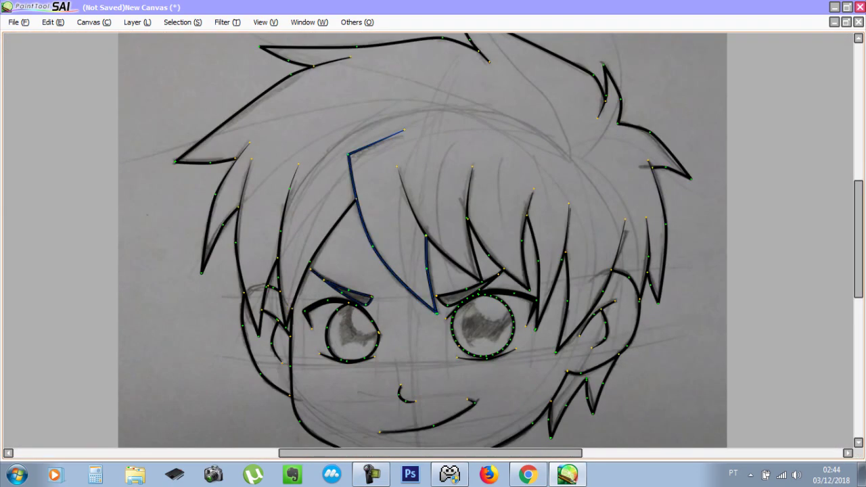
# - Hide Layer1 with the photographed pencil sketch so that only the line art is shown
pyautogui.scroll(4, 328, 278)
pyautogui.scroll(-4, 256, 242)
pyautogui.scroll(2, 256, 242)
pyautogui.press('Tab')
pyautogui.scroll(-2, 412, 237)
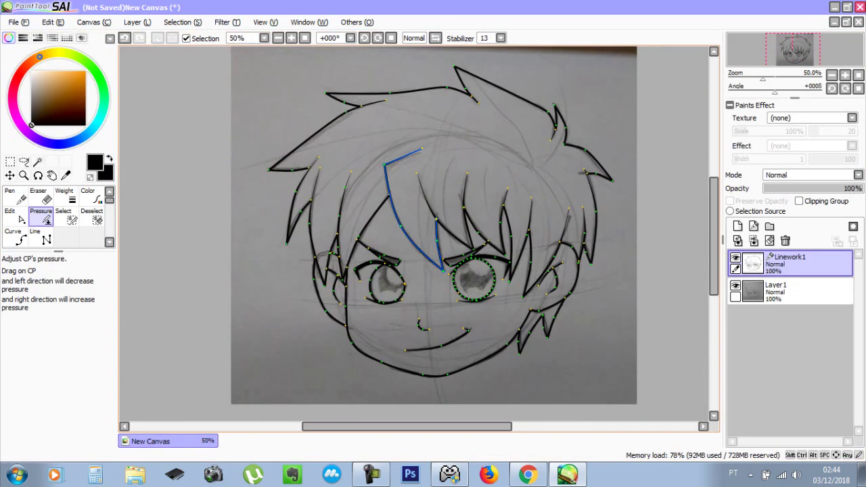
pyautogui.scroll(-1, 413, 240)
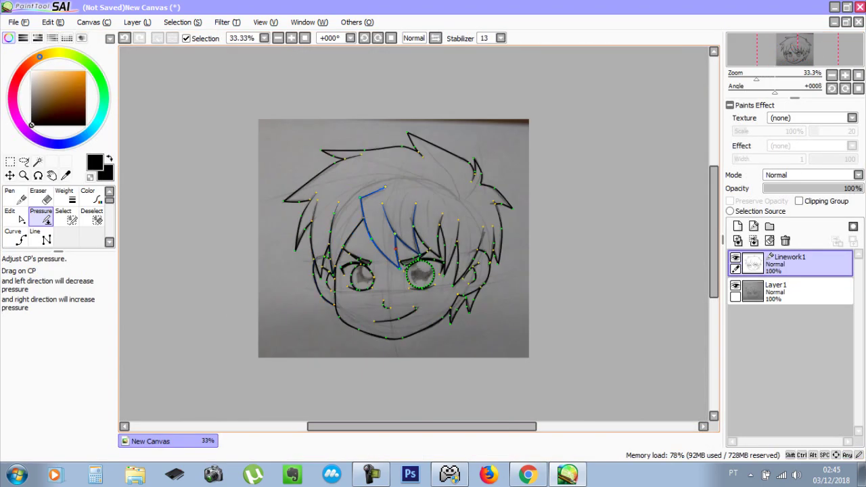
pyautogui.click(735, 285)
pyautogui.scroll(1, 529, 275)
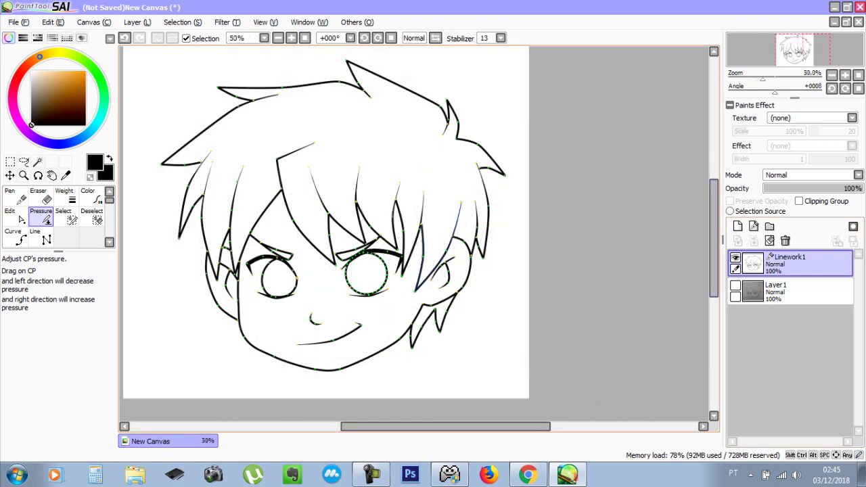
# - With the Pen tool, shift the left iris outline slightly to the left and pull its open end up against the upper eyelid line
pyautogui.click(10, 195)
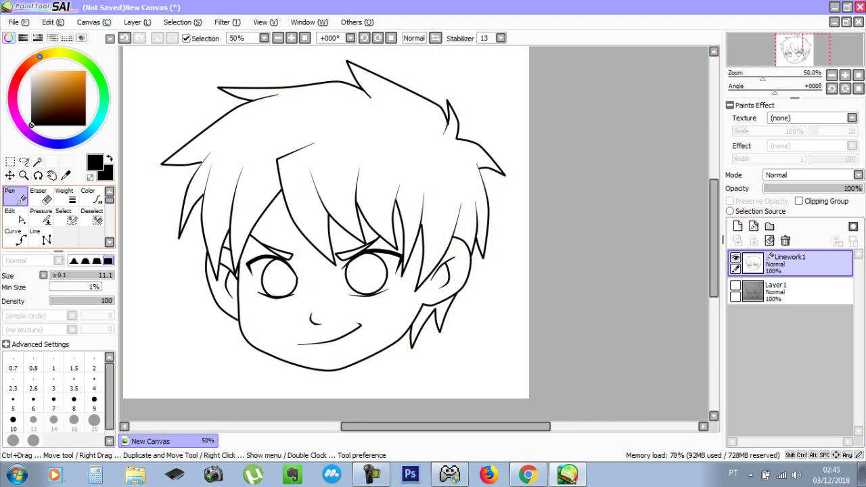
pyautogui.scroll(2, 286, 295)
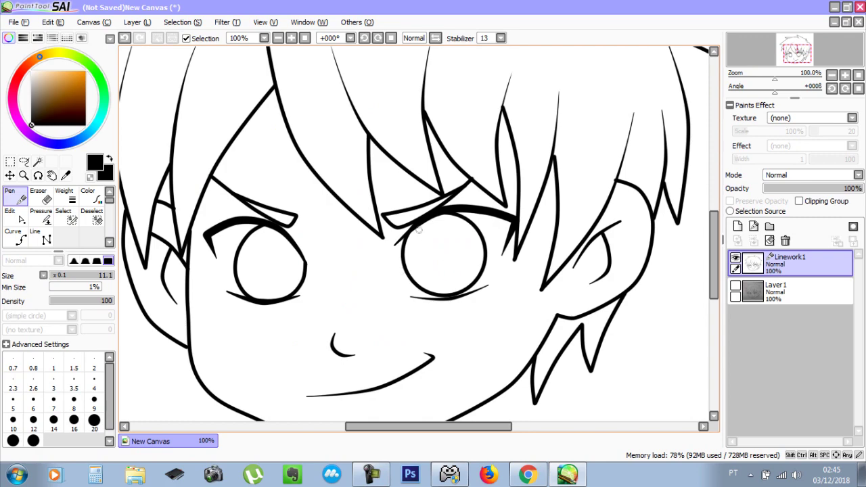
pyautogui.scroll(1, 420, 230)
pyautogui.scroll(-1, 429, 228)
pyautogui.scroll(-1, 291, 268)
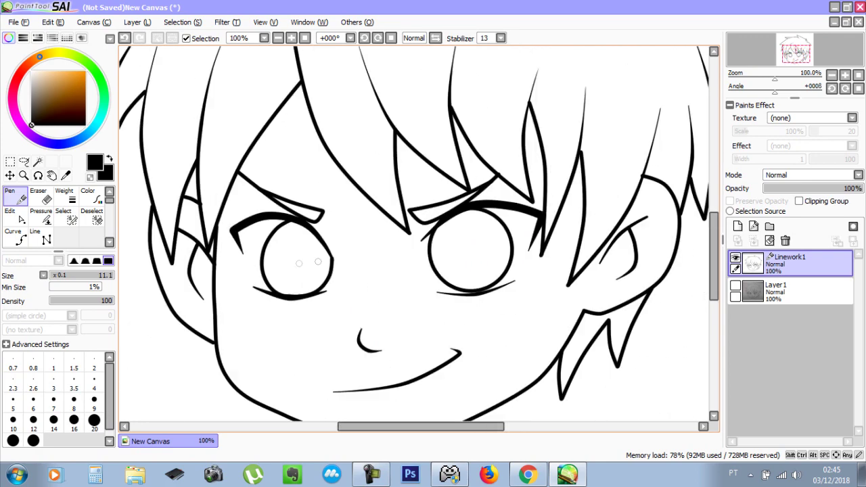
pyautogui.scroll(2, 255, 261)
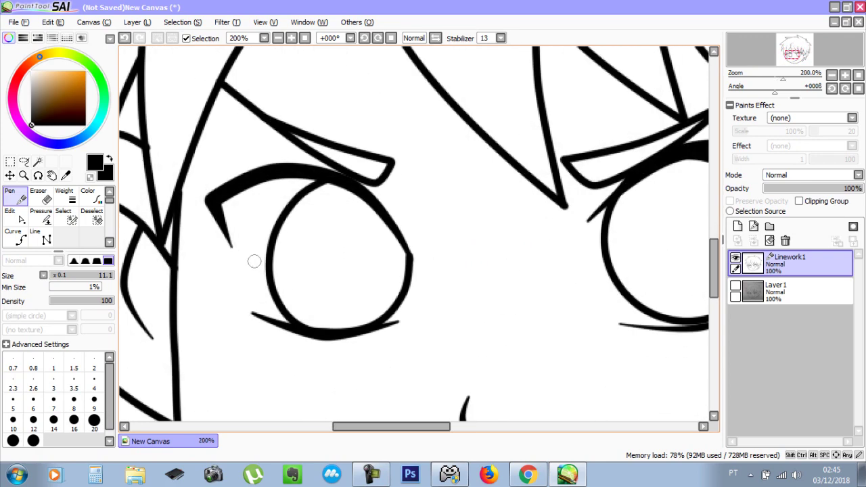
pyautogui.hotkey('ctrl', 'shift')
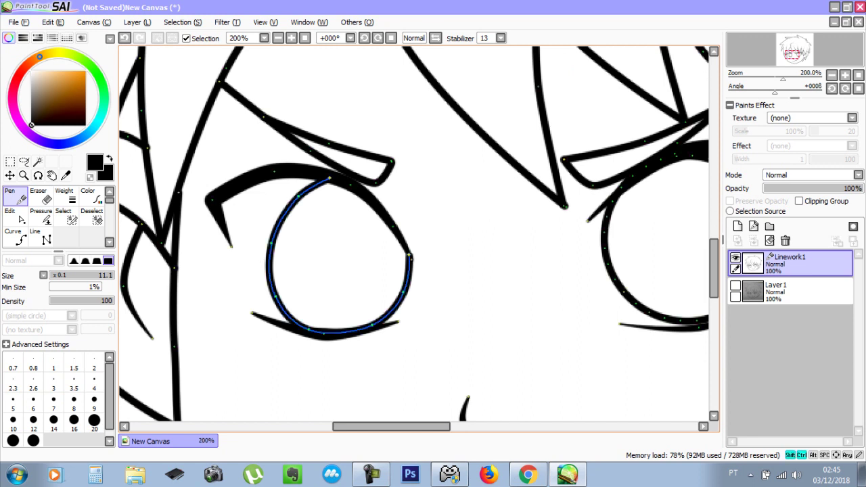
pyautogui.press('alt')
pyautogui.hotkey('shift', 'alt')
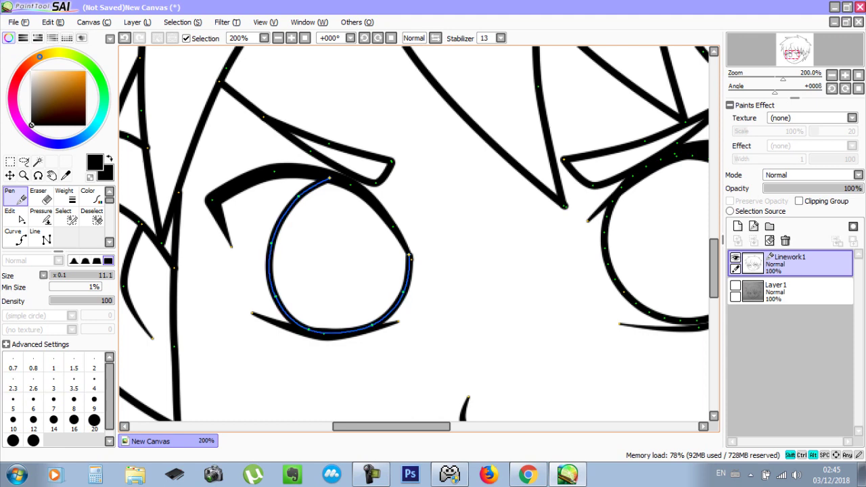
pyautogui.moveTo(405, 315); pyautogui.dragTo(390, 314)
pyautogui.moveTo(395, 258); pyautogui.dragTo(404, 247)
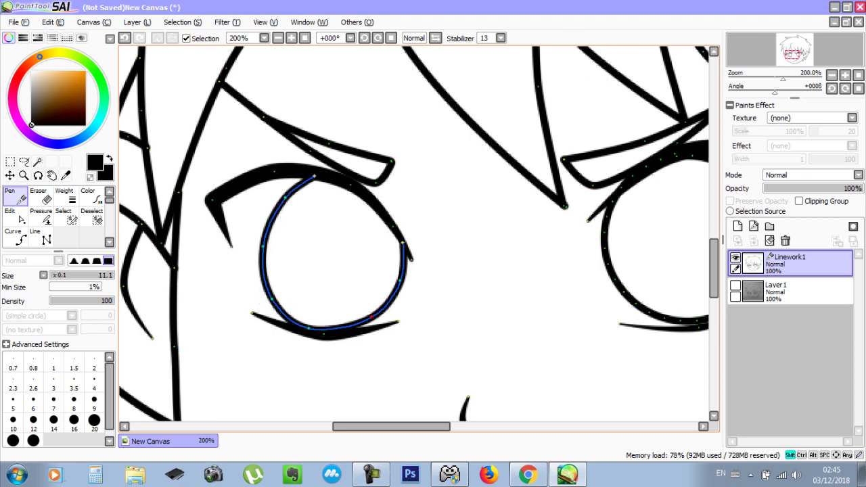
# - Move the top point of the fringe strand beside the right eye onto the neighbouring strand's line
pyautogui.scroll(-3, 442, 267)
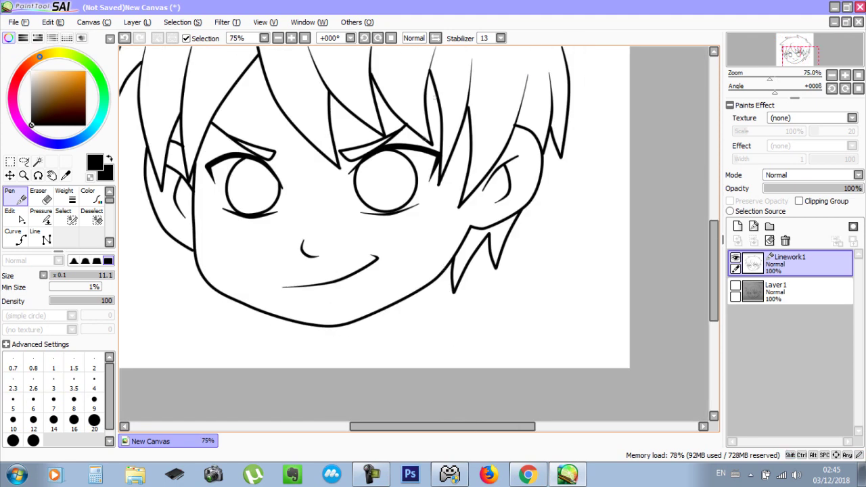
pyautogui.scroll(4, 442, 267)
pyautogui.press('ctrl')
pyautogui.moveTo(548, 203); pyautogui.dragTo(541, 208)
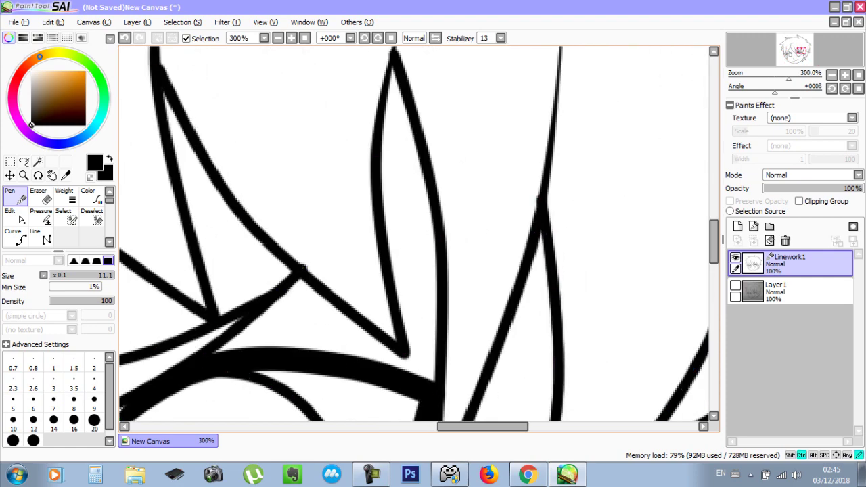
# - Thin the loose end of the left hair spike's lower line by reducing the pressure of its end point
pyautogui.scroll(-5, 543, 210)
pyautogui.scroll(6, 537, 102)
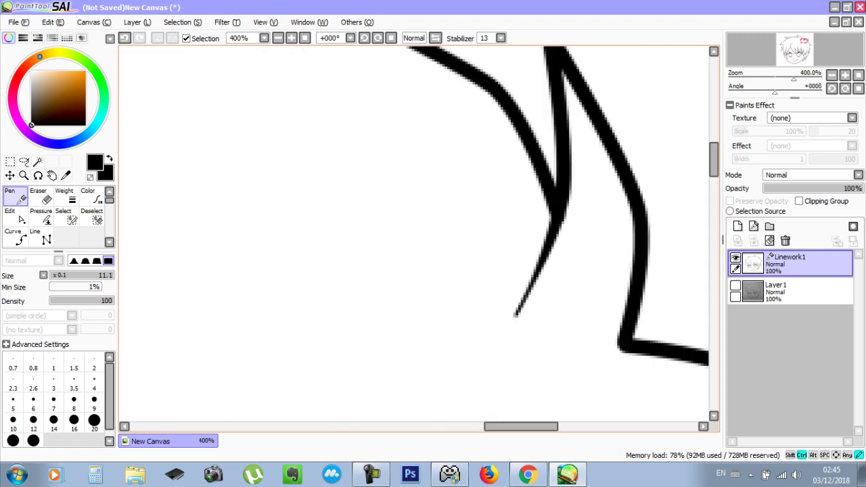
pyautogui.scroll(-5, 416, 237)
pyautogui.scroll(-3, 416, 237)
pyautogui.scroll(2, 399, 232)
pyautogui.scroll(-1, 341, 244)
pyautogui.scroll(2, 421, 242)
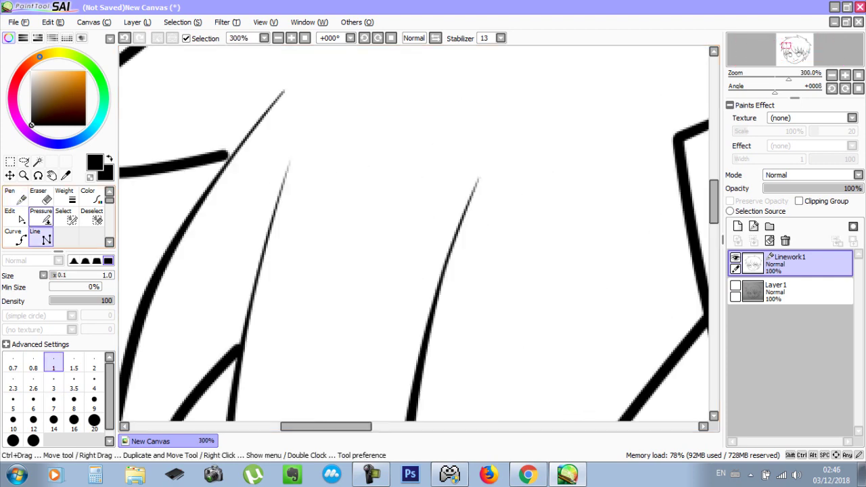
pyautogui.click(41, 217)
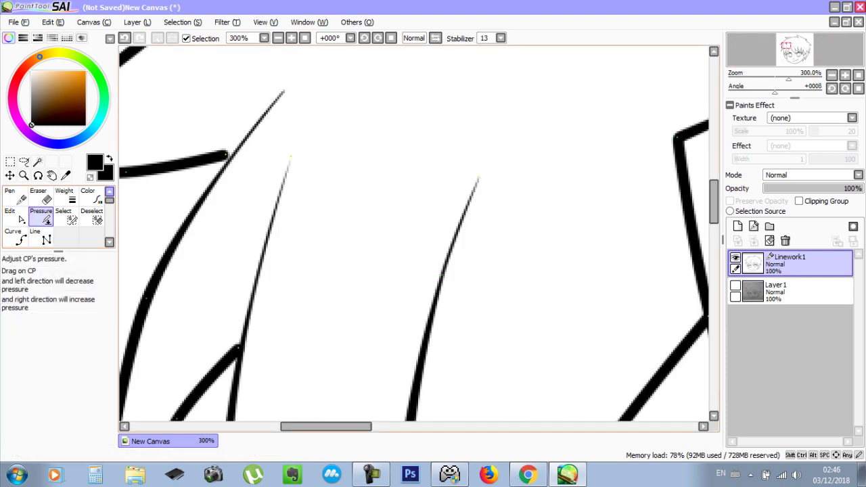
pyautogui.moveTo(226, 155)
pyautogui.mouseDown()
pyautogui.moveTo(194, 155)
pyautogui.moveTo(234, 156)
pyautogui.mouseUp()
# - Examine the line art as a whole and close up around the hair, eyes and mouth for uneven or unfinished lines
pyautogui.scroll(-5, 420, 233)
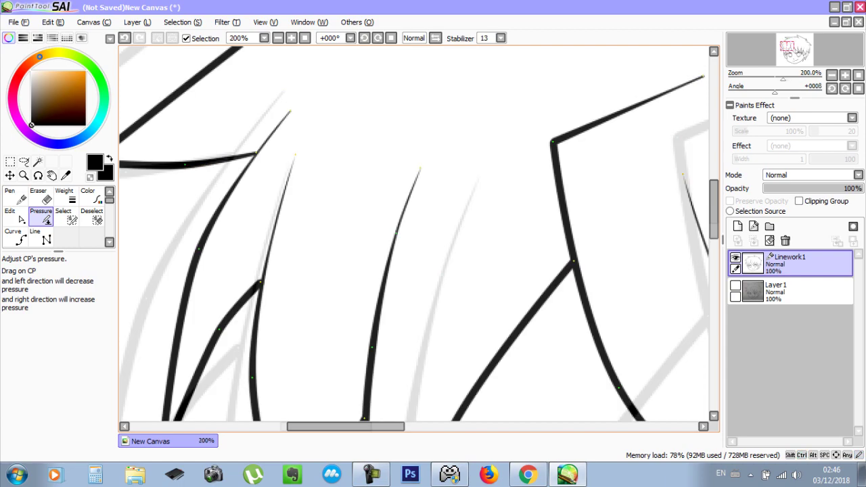
pyautogui.scroll(3, 420, 233)
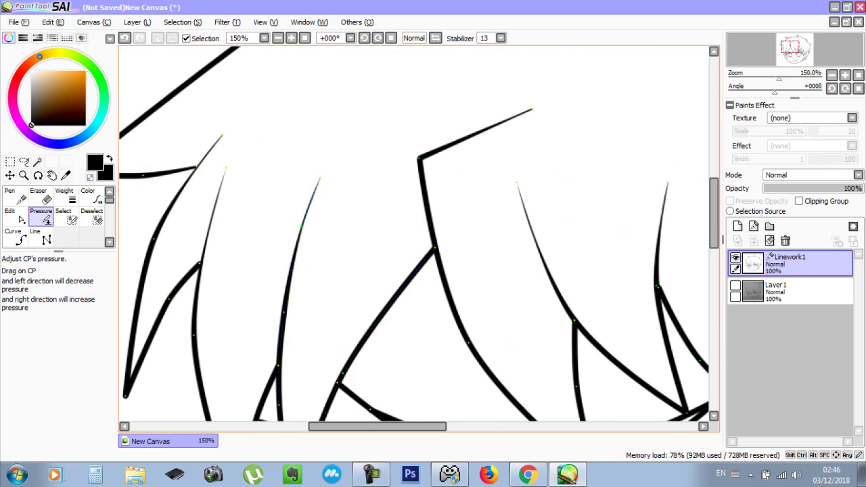
pyautogui.scroll(-3, 420, 234)
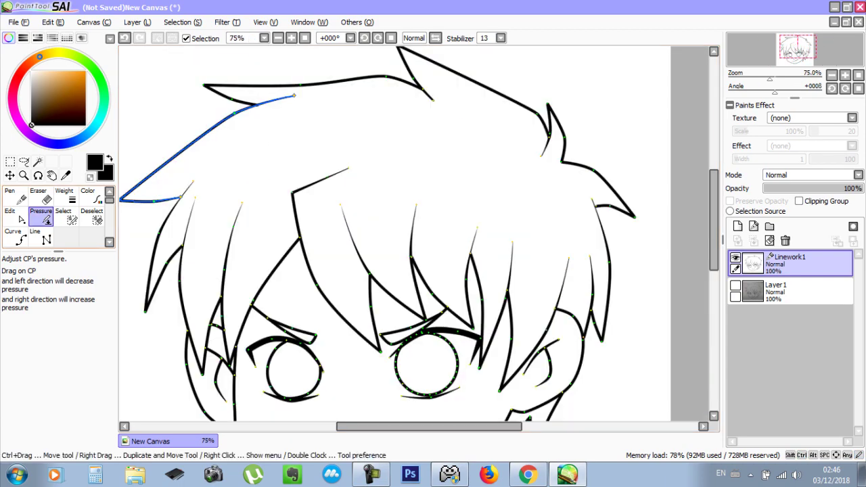
pyautogui.scroll(-1, 379, 270)
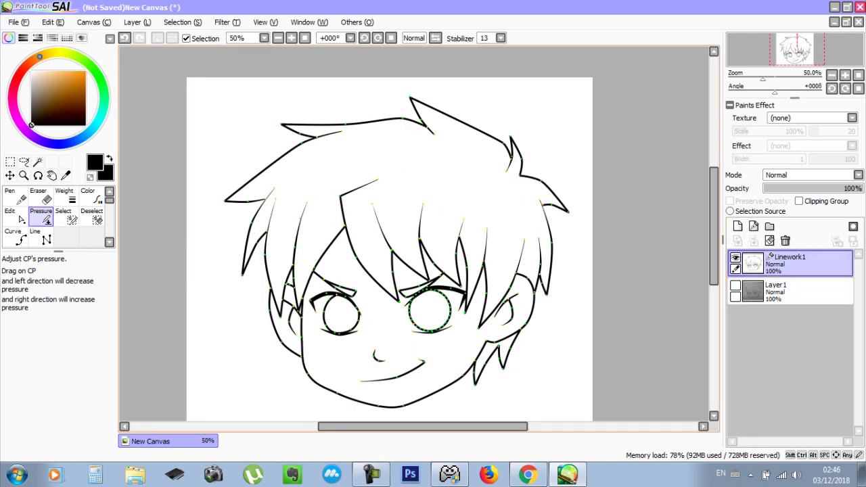
pyautogui.click(15, 196)
pyautogui.scroll(-2, 346, 171)
pyautogui.scroll(2, 373, 222)
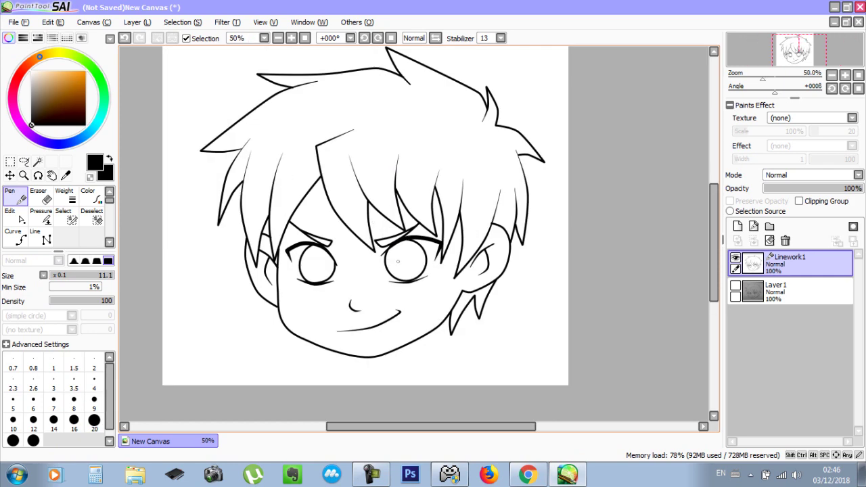
pyautogui.scroll(-2, 416, 301)
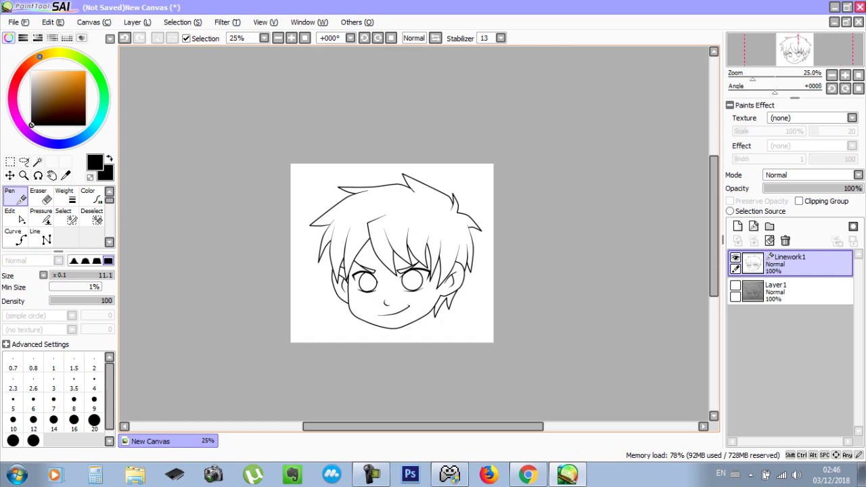
pyautogui.scroll(2, 412, 266)
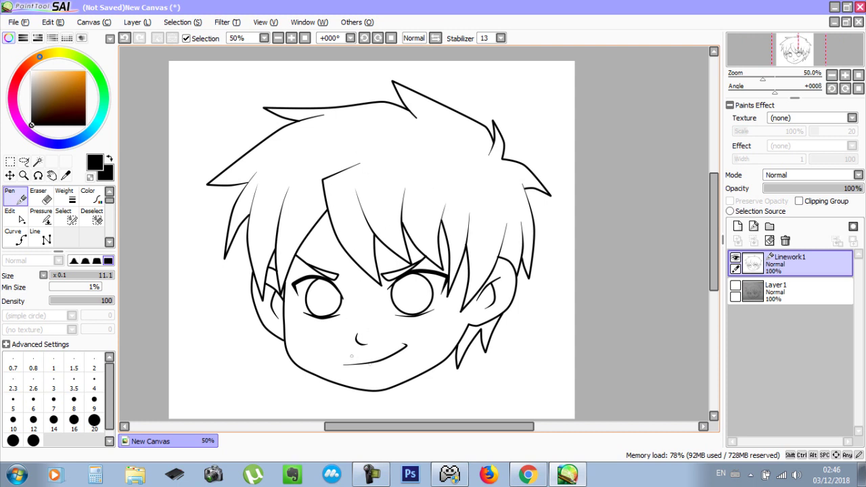
pyautogui.scroll(2, 351, 355)
pyautogui.scroll(-2, 362, 387)
pyautogui.scroll(1, 404, 350)
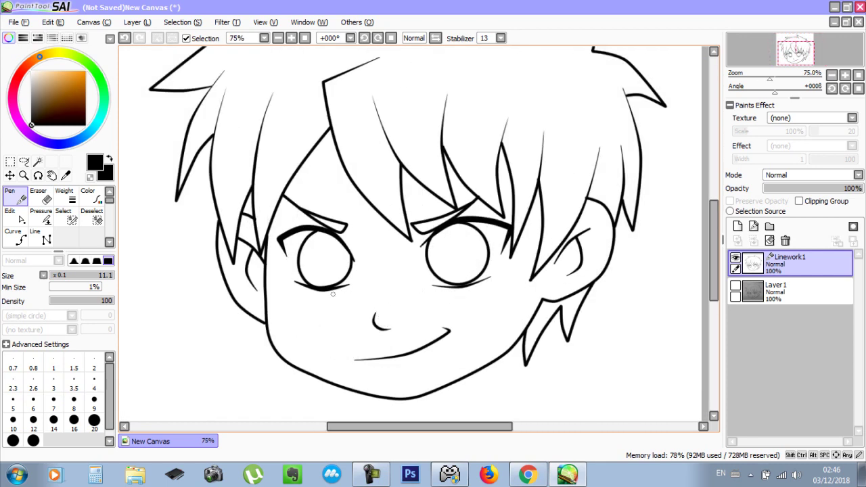
pyautogui.scroll(1, 332, 293)
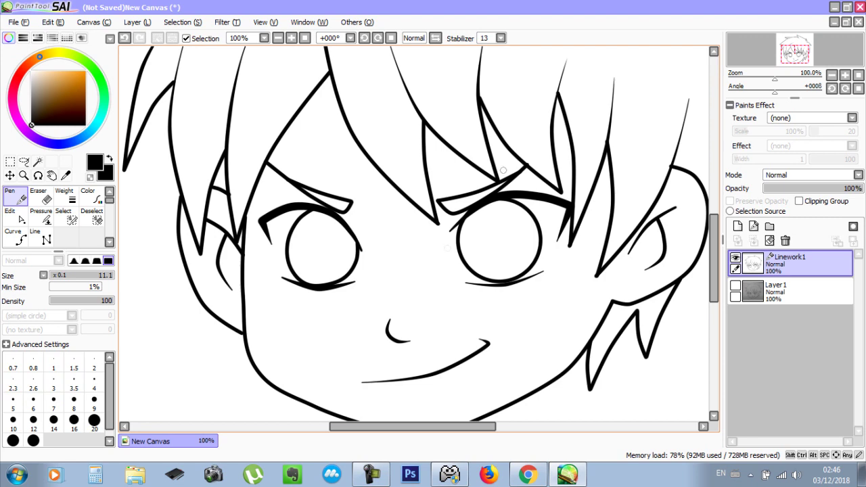
pyautogui.scroll(-1, 373, 181)
pyautogui.scroll(-2, 473, 301)
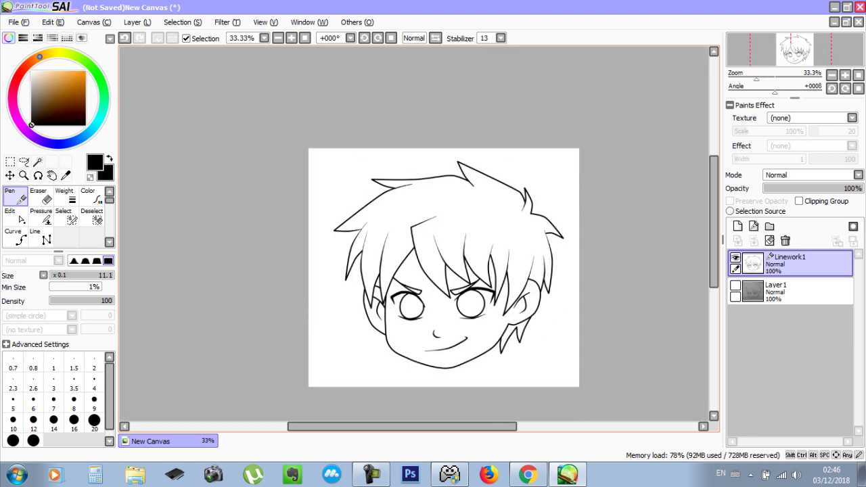
pyautogui.scroll(1, 452, 235)
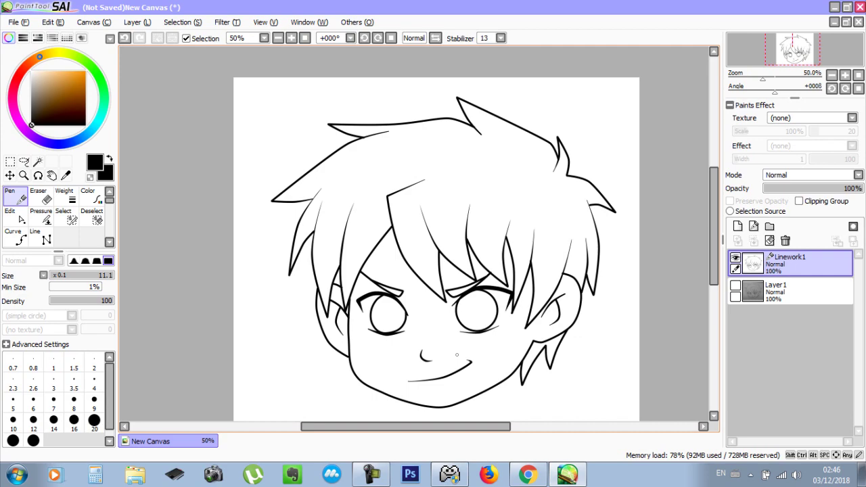
pyautogui.scroll(-1, 448, 246)
pyautogui.scroll(2, 421, 309)
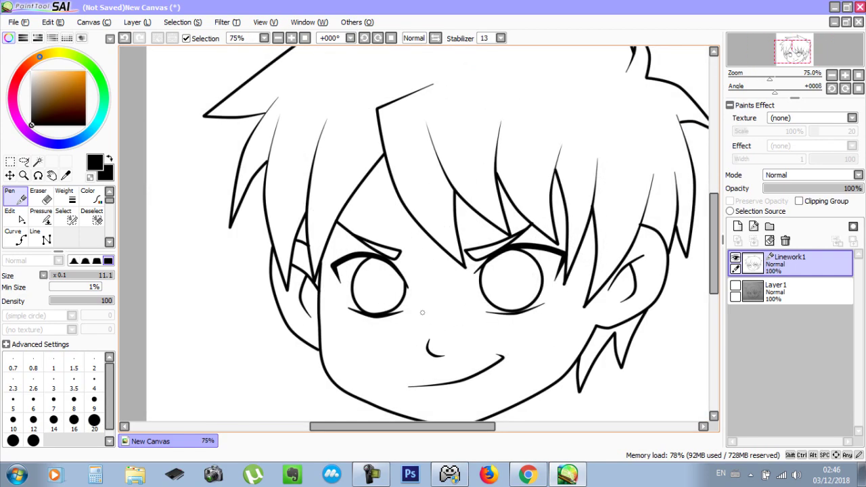